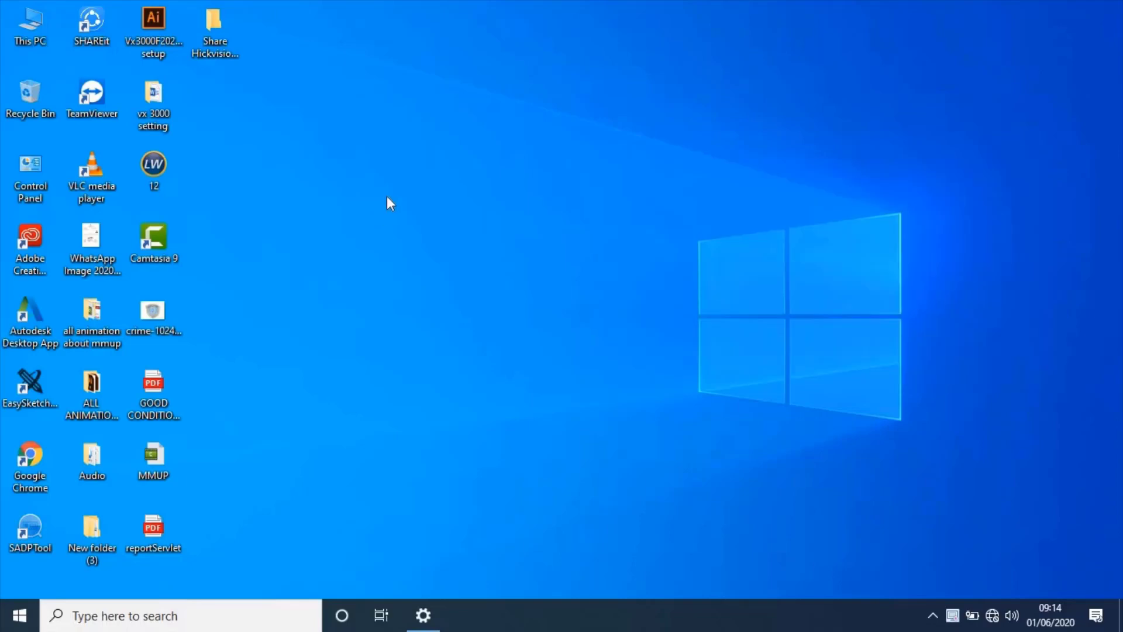
Step: Browse the VX3000_v4.0.0 disc in This PC and open its SettingSoftware folder
{"action": "double_click", "coordinate": [37, 21]}
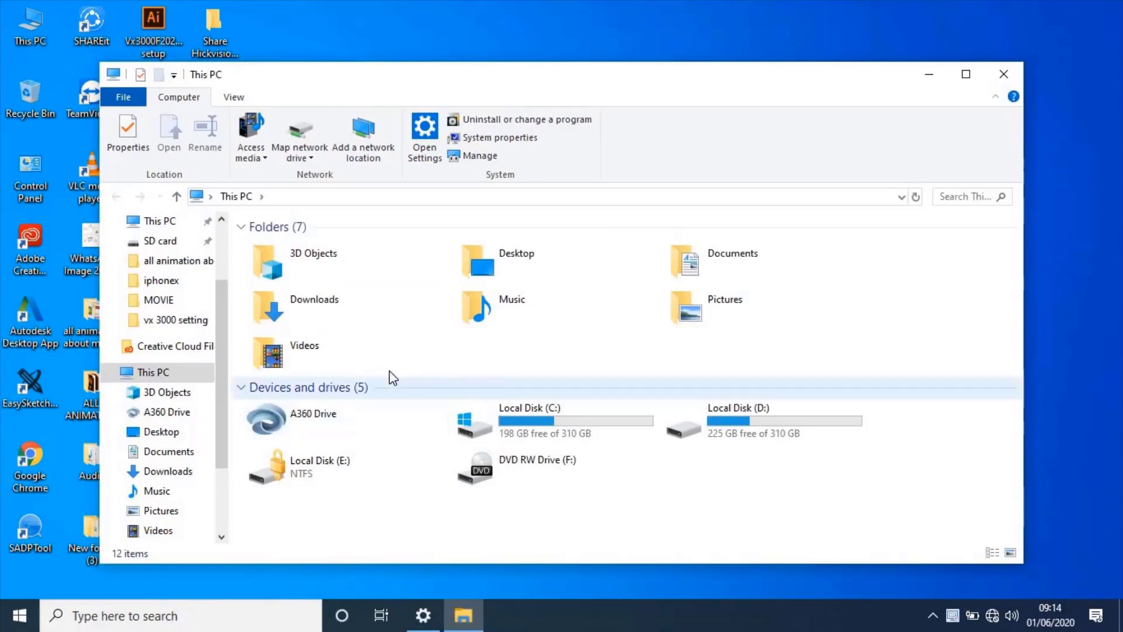
{"action": "double_click", "coordinate": [531, 462]}
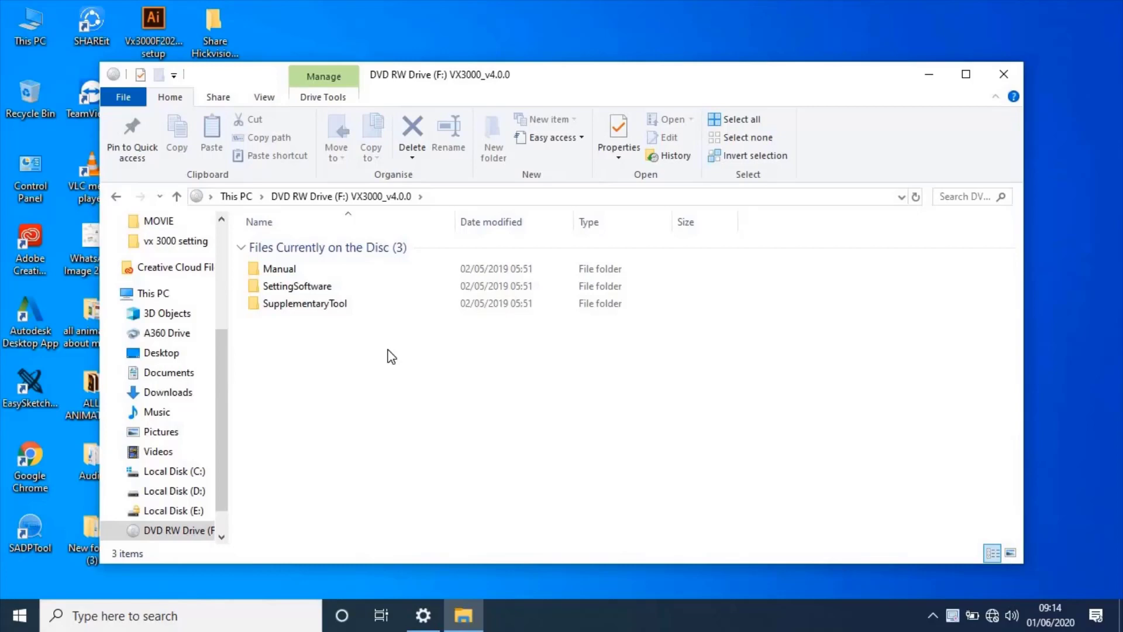
{"action": "double_click", "coordinate": [360, 268]}
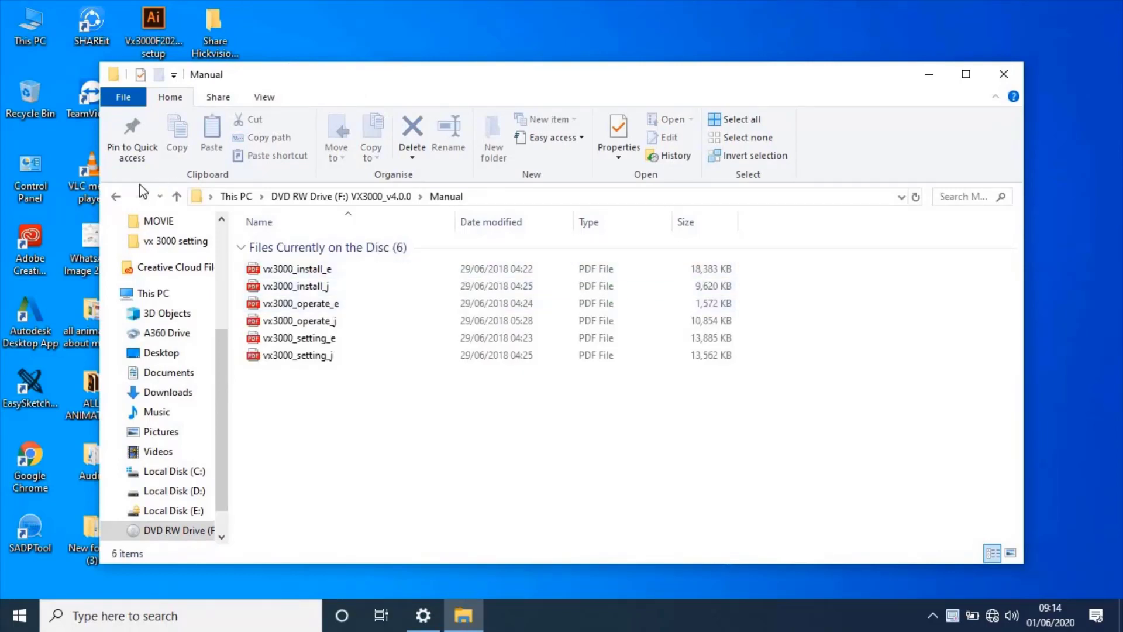
{"action": "left_click", "coordinate": [116, 196]}
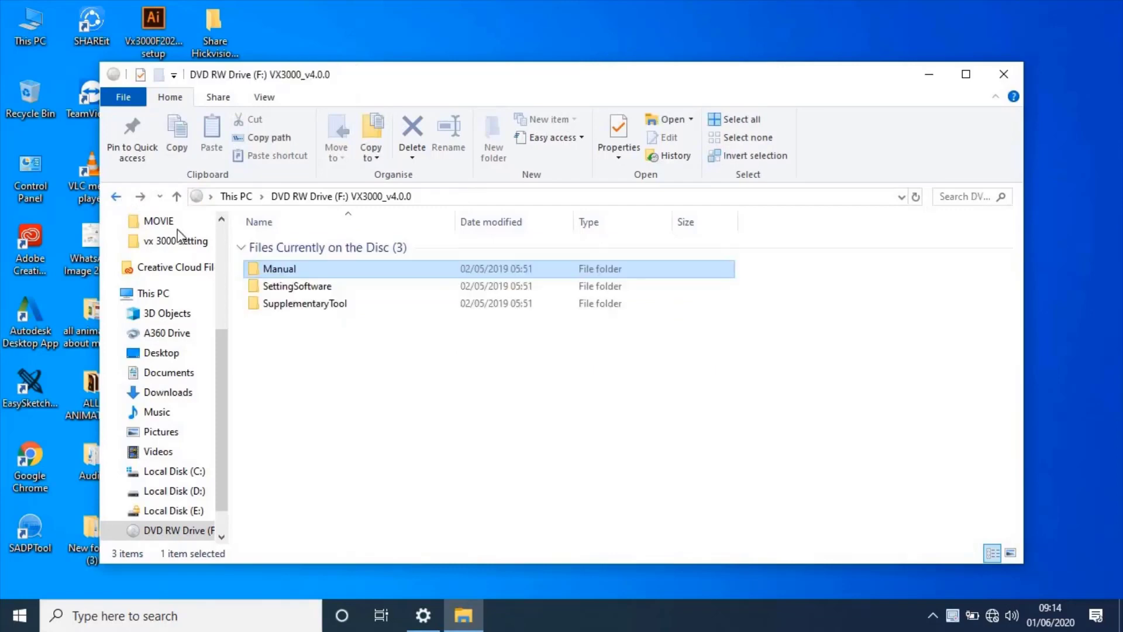
{"action": "double_click", "coordinate": [337, 286]}
Step: Install the VX-3000 Setting software from VX-3000_setup into the default installation folder
{"action": "left_click", "coordinate": [336, 272]}
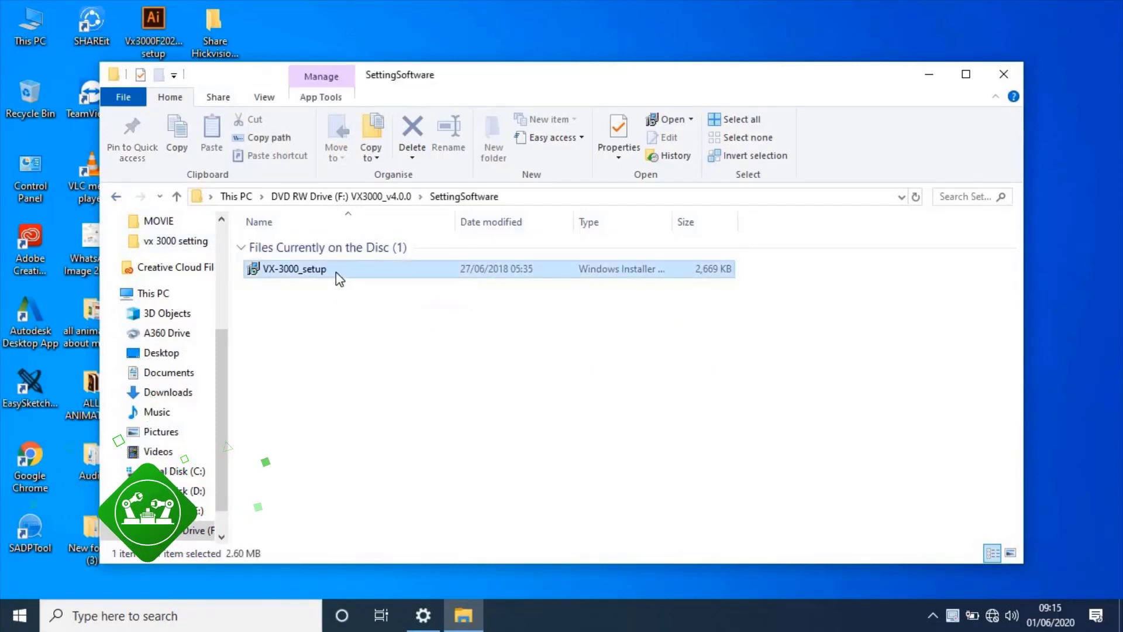
{"action": "double_click", "coordinate": [336, 272]}
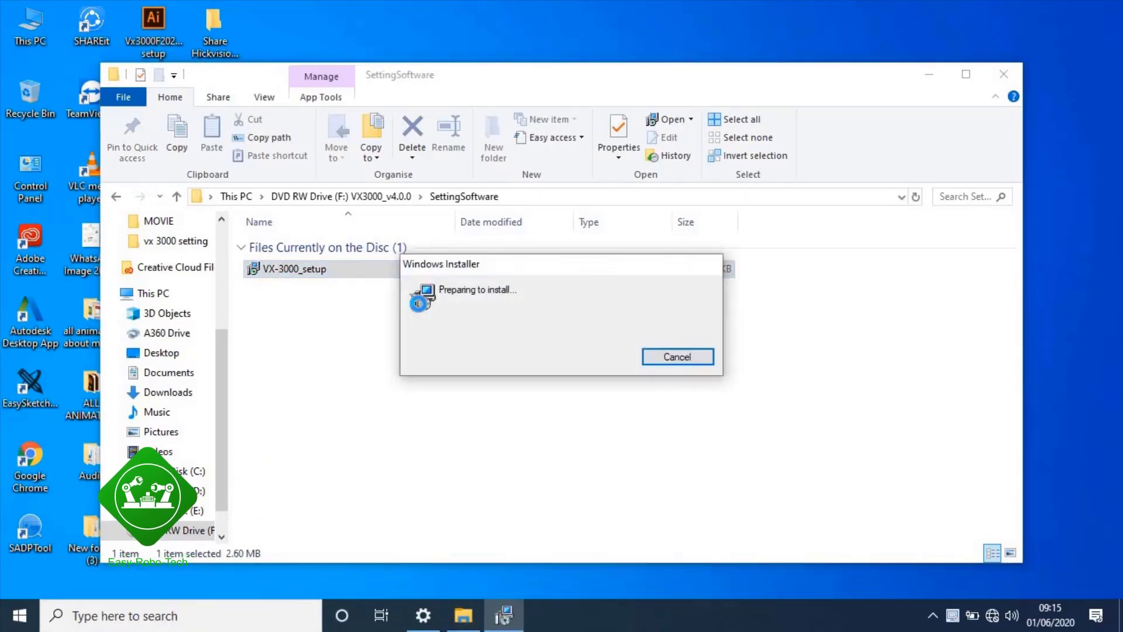
{"action": "left_click", "coordinate": [721, 464]}
{"action": "left_click", "coordinate": [528, 430]}
{"action": "left_click", "coordinate": [716, 465]}
{"action": "left_click", "coordinate": [712, 464]}
{"action": "left_click", "coordinate": [713, 465]}
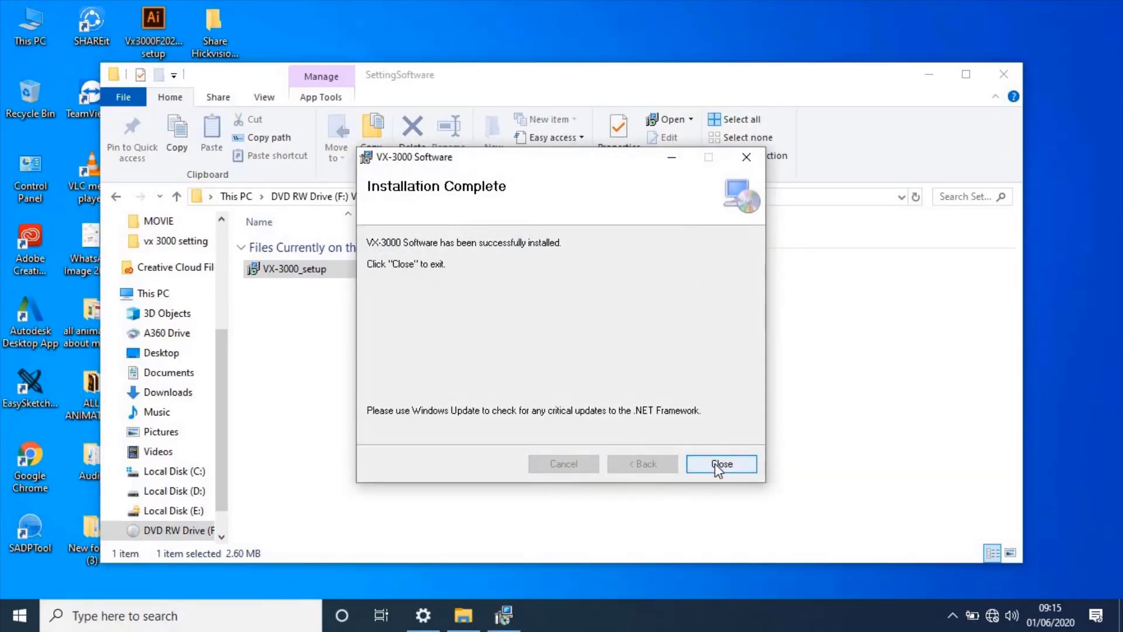
{"action": "left_click", "coordinate": [720, 463]}
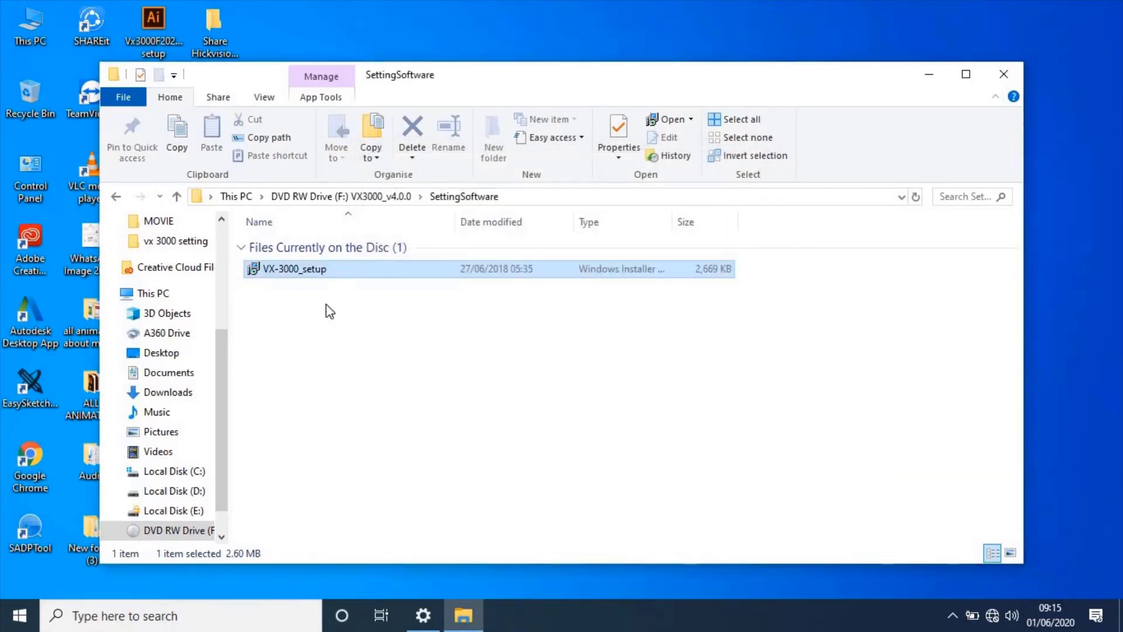
{"action": "left_click", "coordinate": [117, 193]}
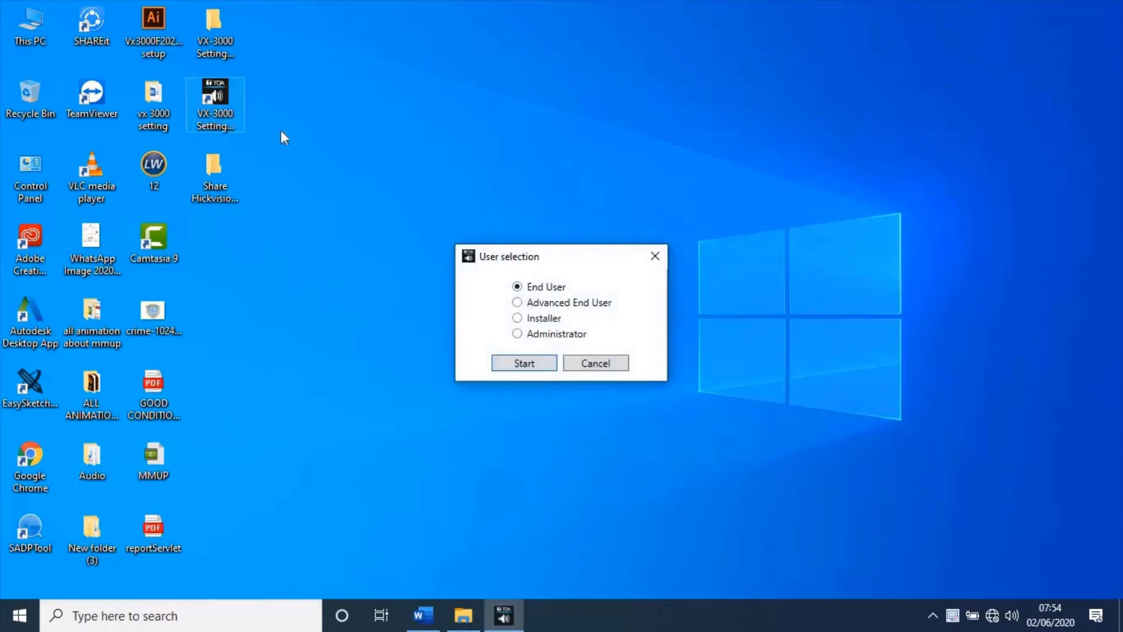
Step: Log in to VX-3000 Setting as Administrator with the admin password and maximize the window
{"action": "left_click", "coordinate": [518, 335]}
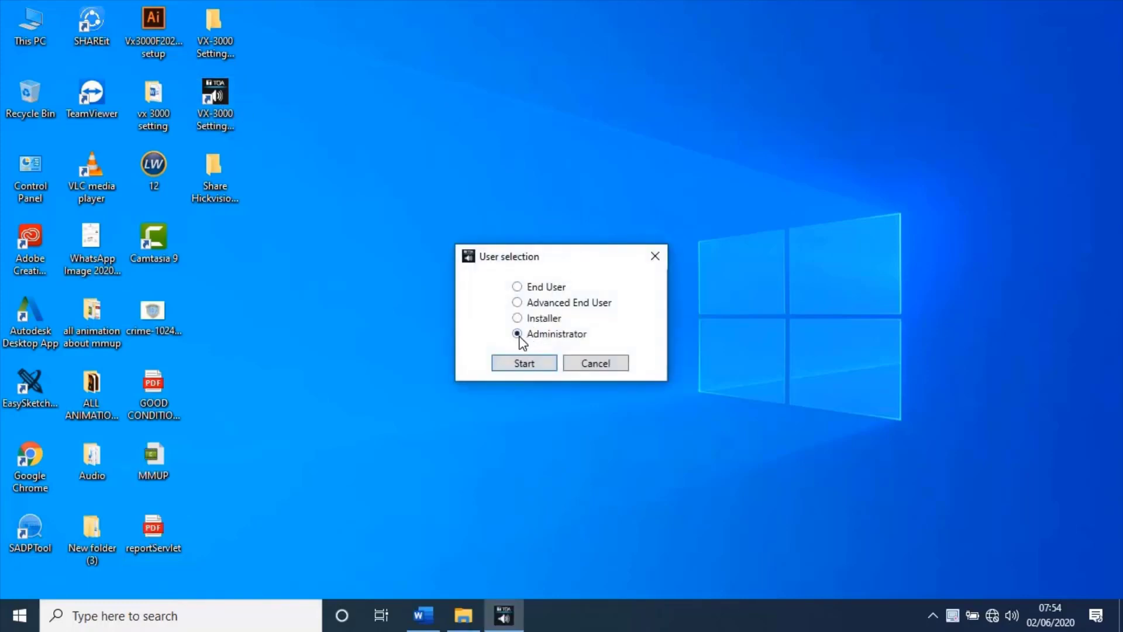
{"action": "left_click", "coordinate": [523, 365]}
{"action": "left_click_drag", "start_coordinate": [533, 270], "coordinate": [527, 408]}
{"action": "type", "text": "•••••••••••••"}
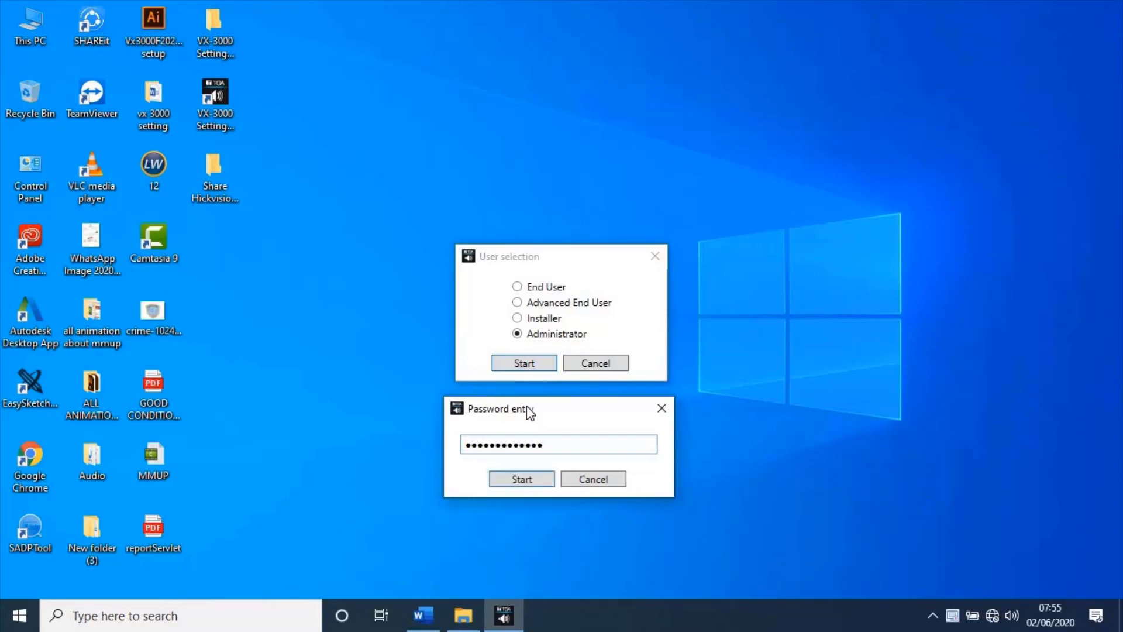
{"action": "left_click", "coordinate": [525, 480]}
{"action": "key", "text": "Return"}
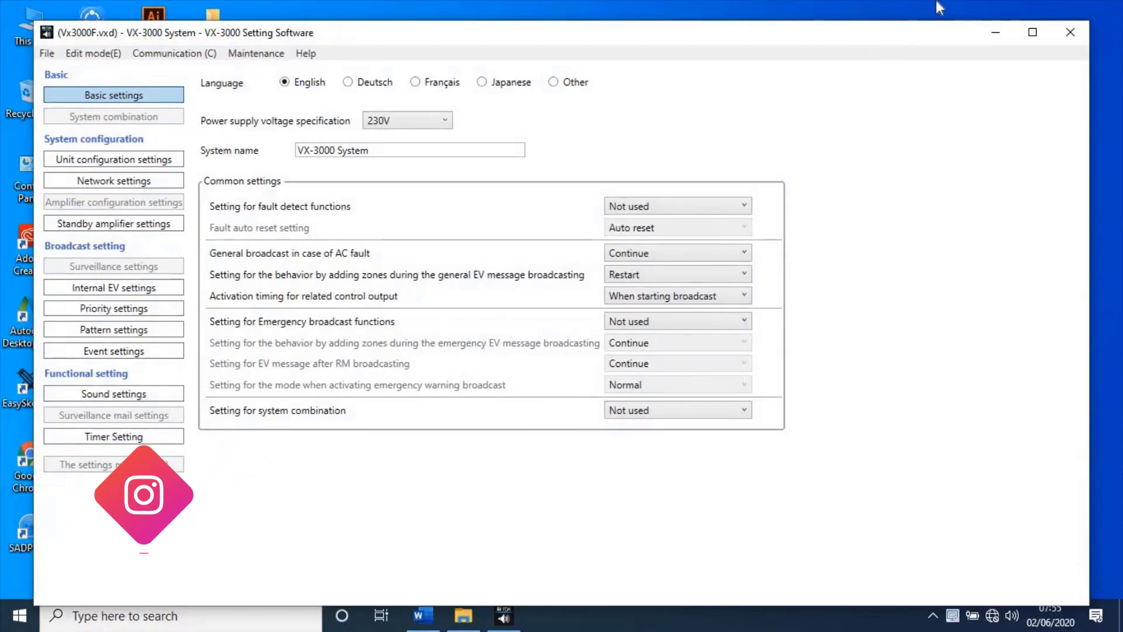
{"action": "left_click", "coordinate": [1033, 33]}
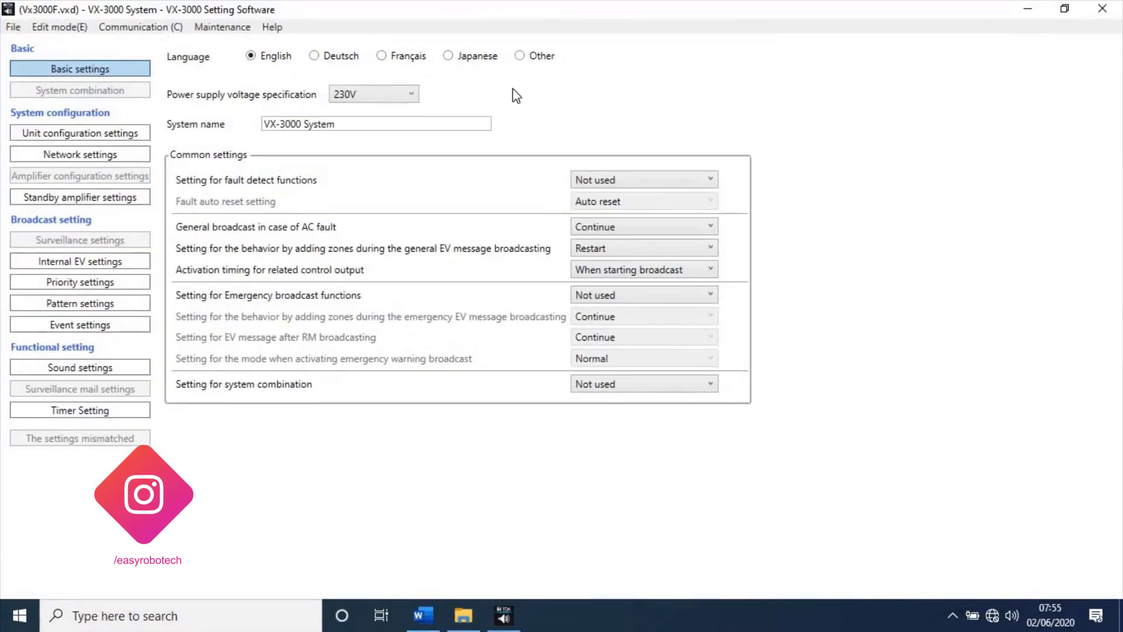
Step: Use TOA Finder to locate the VX-3000F unit at 192.168.8.152 and make it identify itself
{"action": "left_click", "coordinate": [213, 27]}
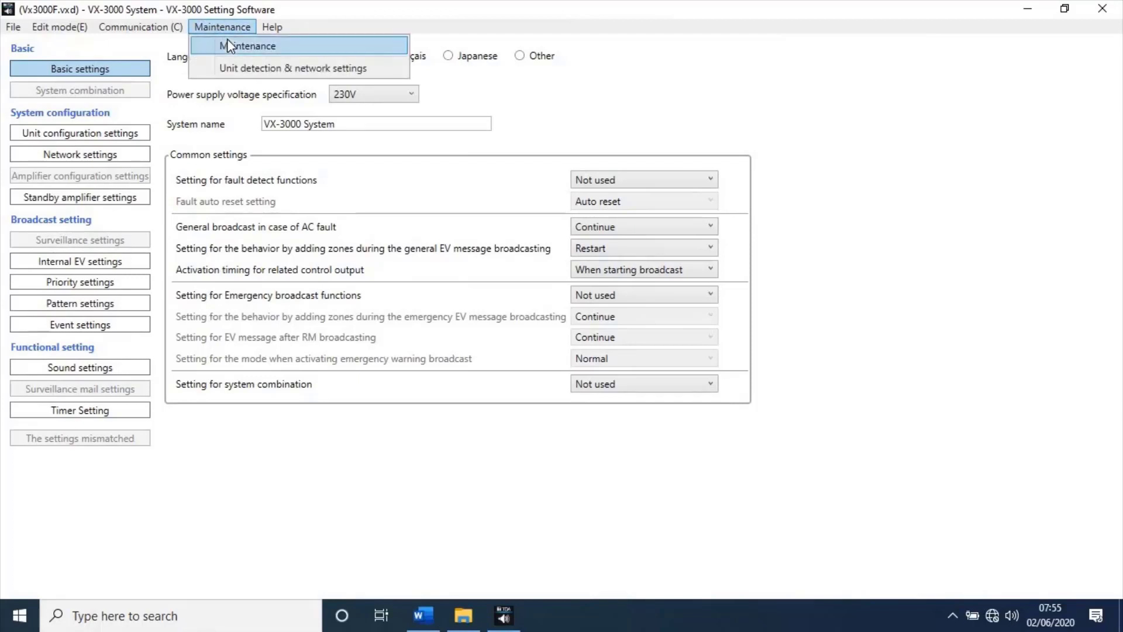
{"action": "left_click", "coordinate": [237, 68]}
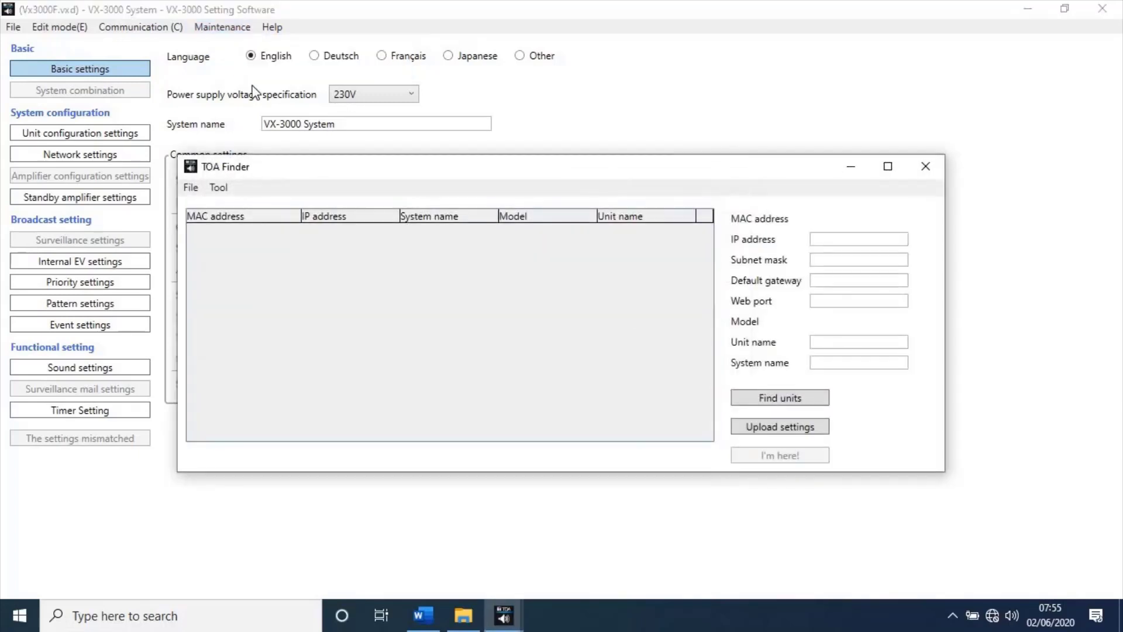
{"action": "left_click", "coordinate": [779, 399]}
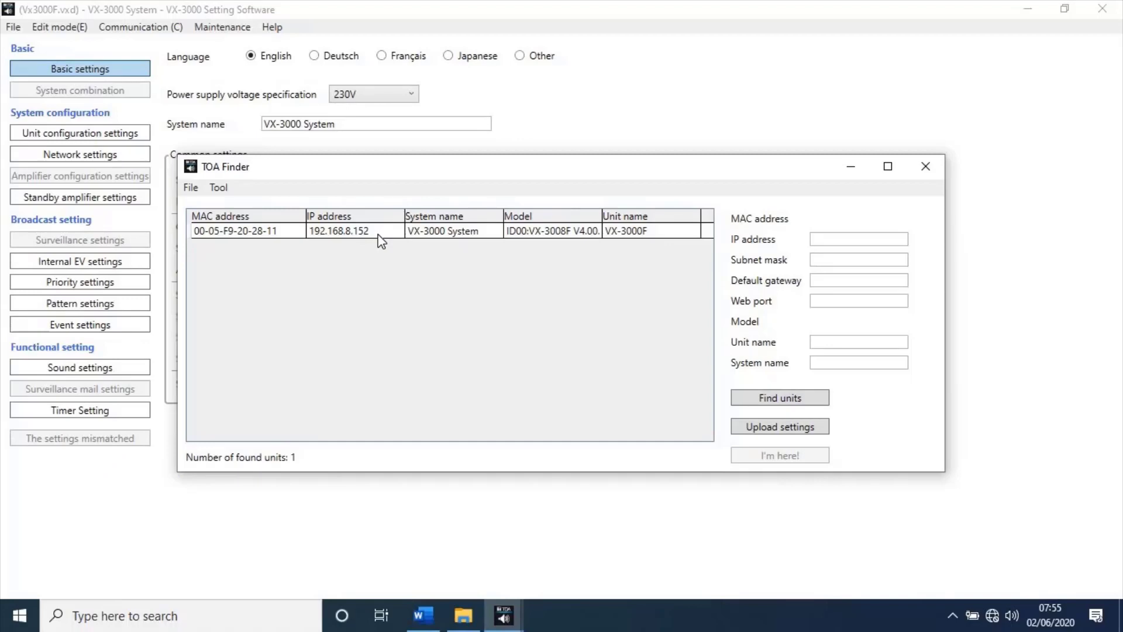
{"action": "left_click", "coordinate": [379, 240]}
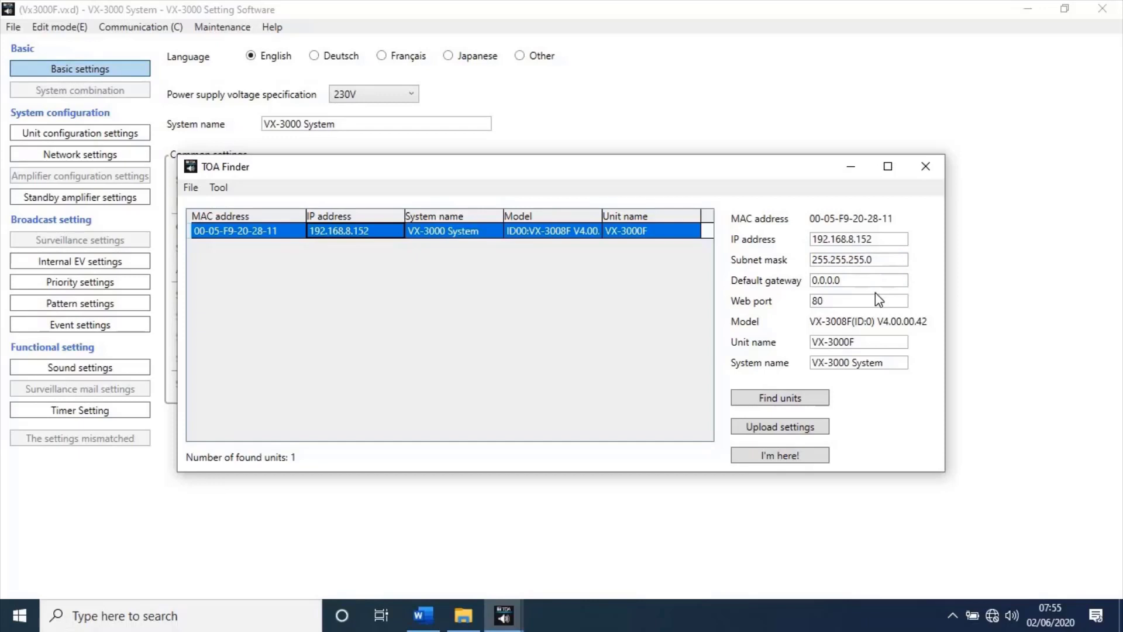
{"action": "left_click", "coordinate": [777, 458]}
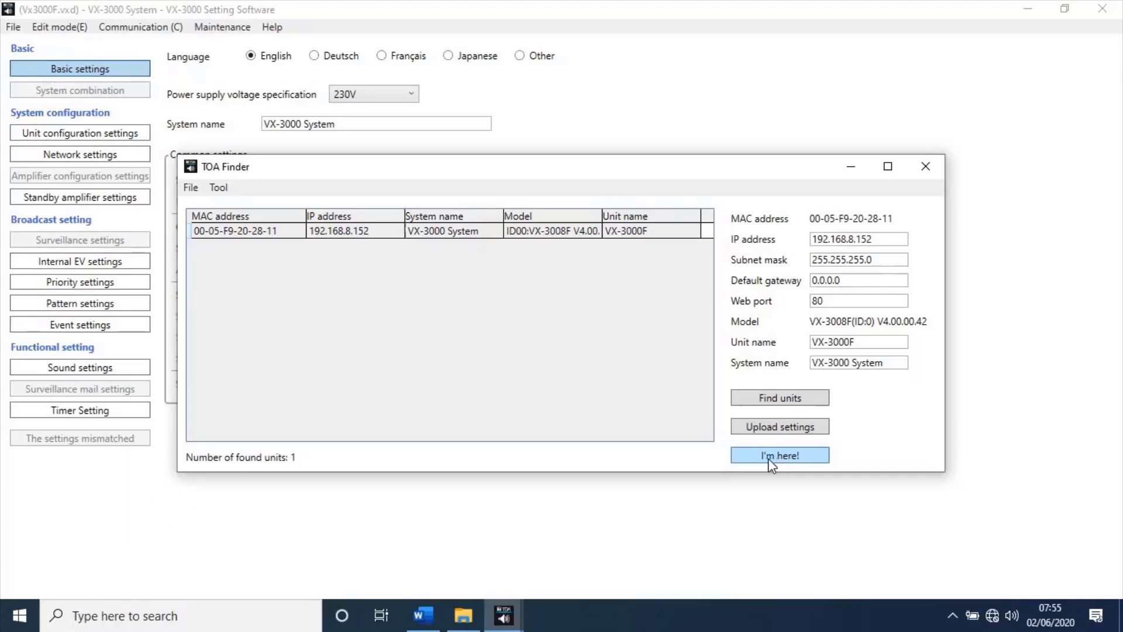
{"action": "left_click", "coordinate": [926, 165]}
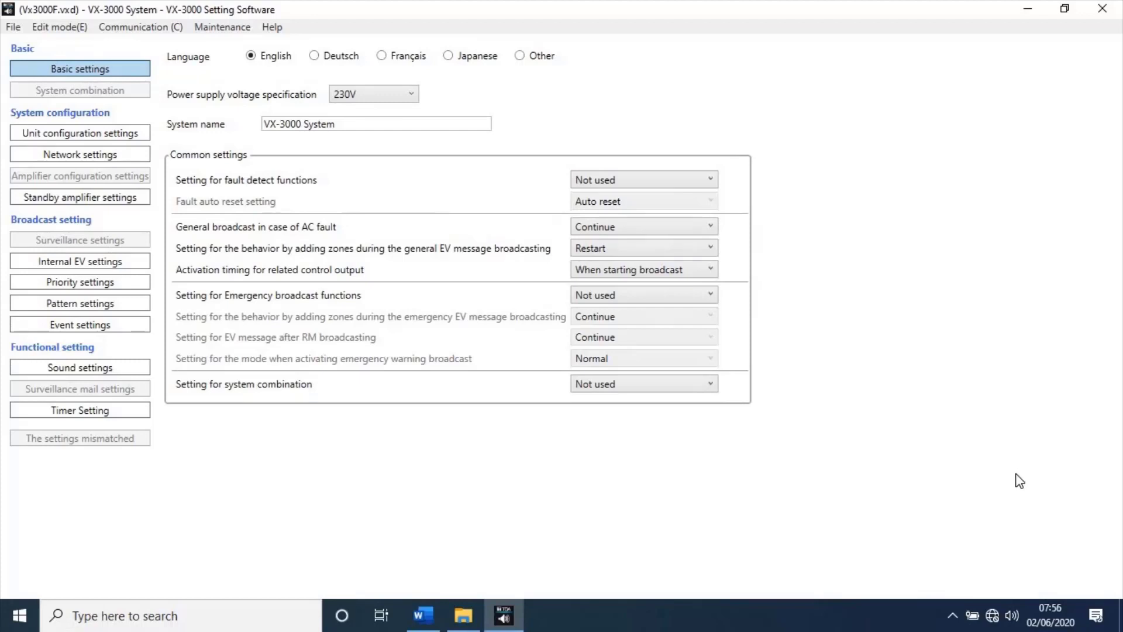
Step: Bring up the Ethernet adapter's properties from the Windows network settings
{"action": "right_click", "coordinate": [993, 619]}
{"action": "left_click", "coordinate": [959, 587]}
{"action": "left_click", "coordinate": [456, 260]}
{"action": "left_click", "coordinate": [757, 226]}
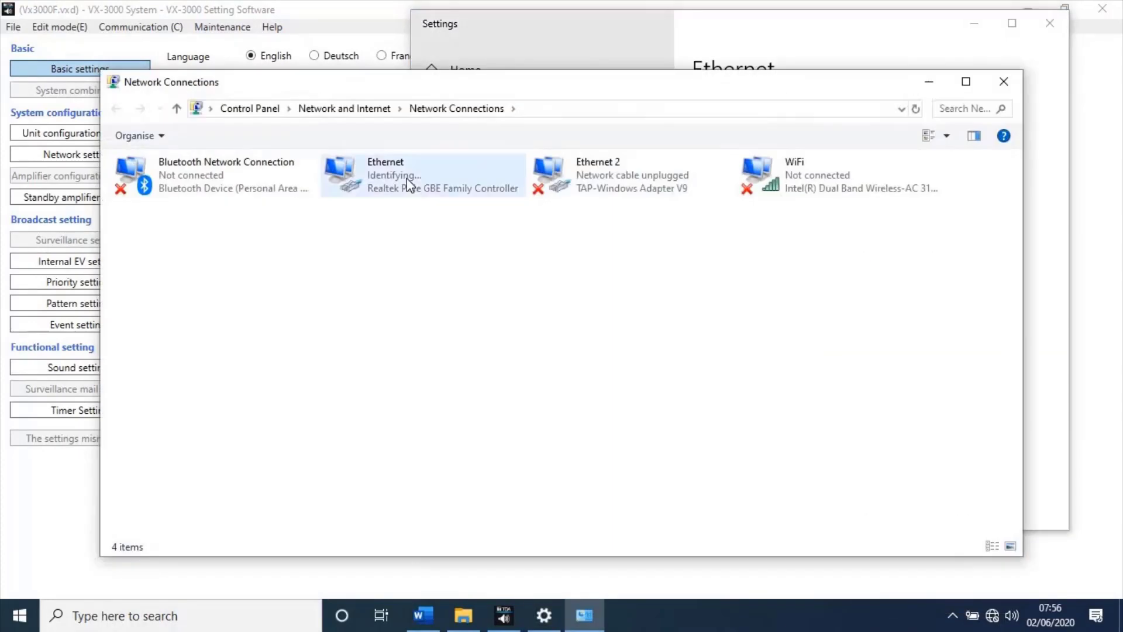
{"action": "right_click", "coordinate": [408, 182]}
{"action": "left_click", "coordinate": [456, 332]}
Step: Give IPv4 the fixed address 192.168.8.15 with subnet mask 255.255.255.0 and confirm
{"action": "double_click", "coordinate": [176, 351]}
{"action": "left_click", "coordinate": [178, 331]}
{"action": "type", "text": "192.168.8.15"}
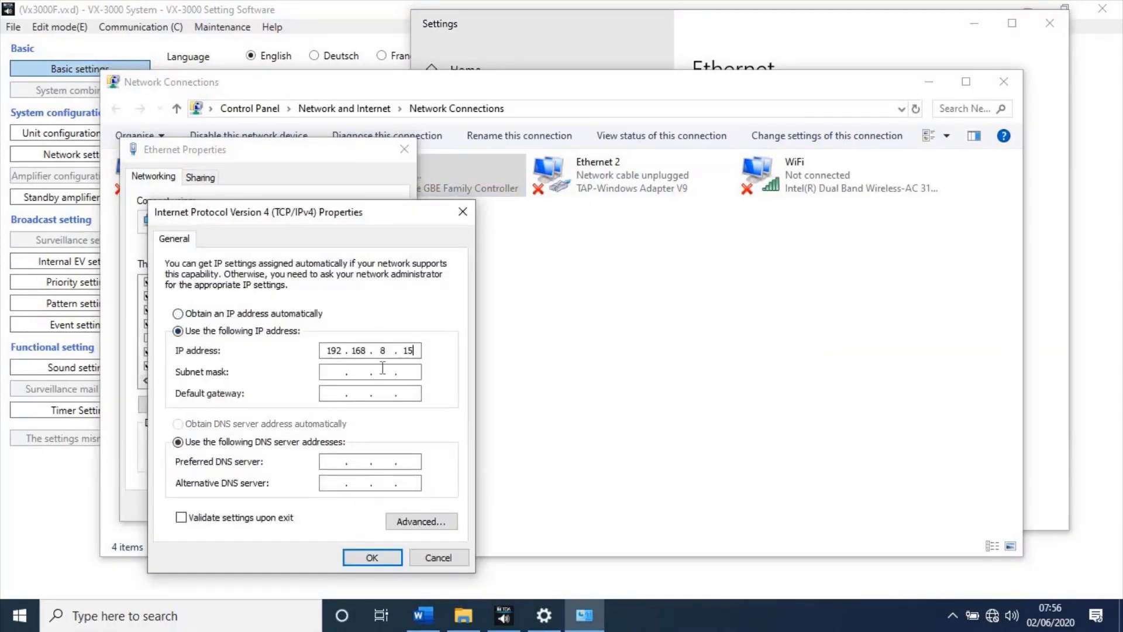
{"action": "left_click", "coordinate": [380, 370]}
{"action": "left_click", "coordinate": [372, 557]}
{"action": "left_click", "coordinate": [324, 506]}
{"action": "left_click", "coordinate": [1003, 81]}
{"action": "left_click", "coordinate": [1050, 23]}
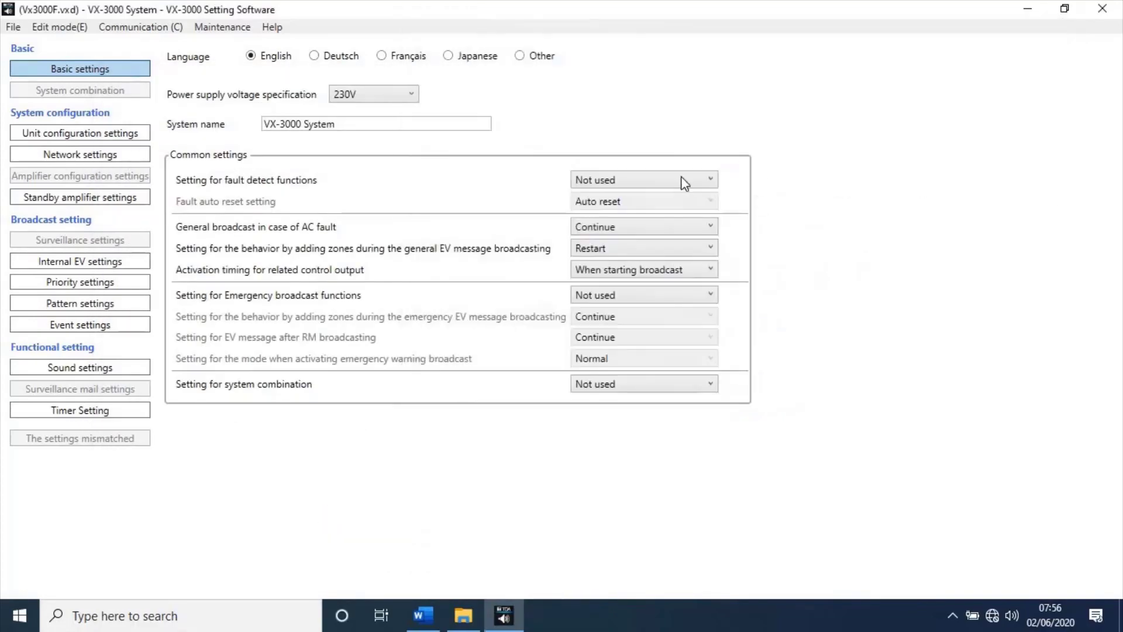
Step: Connect to the VX-3000 system at 192.168.8.152 and sync the unit clock to 2020/6/2 7:57:20
{"action": "left_click", "coordinate": [209, 30]}
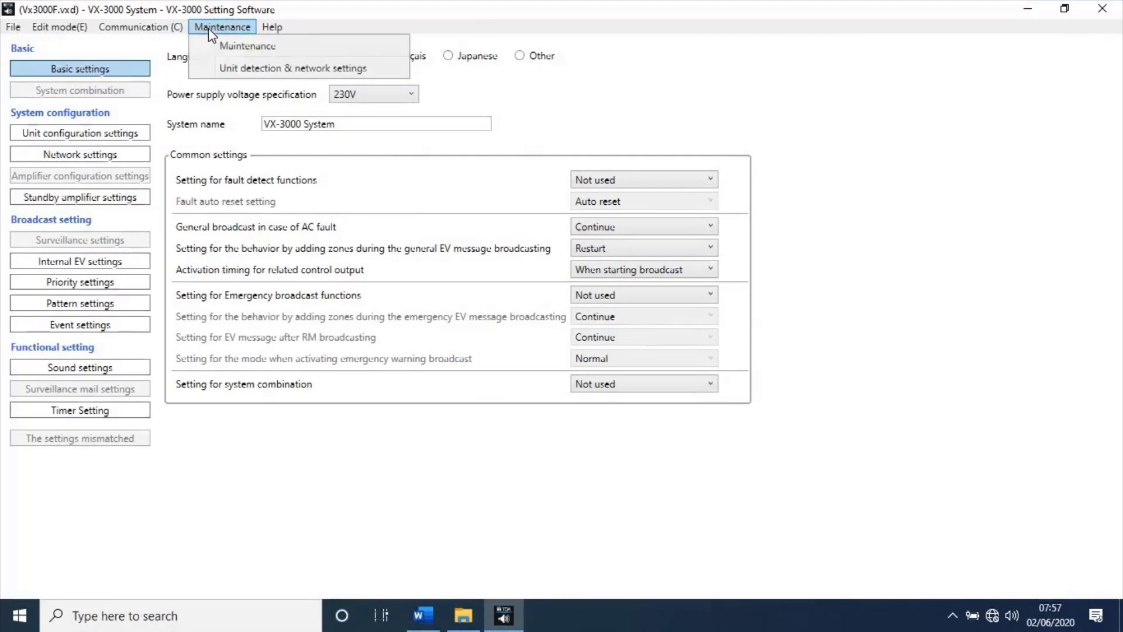
{"action": "left_click", "coordinate": [238, 48]}
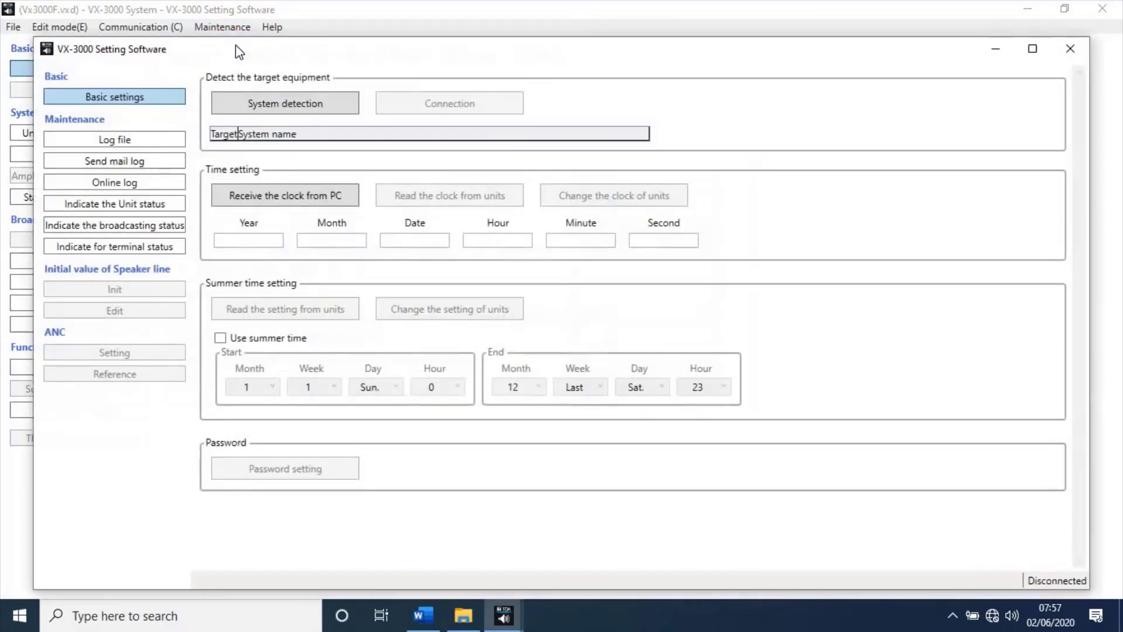
{"action": "left_click", "coordinate": [323, 105]}
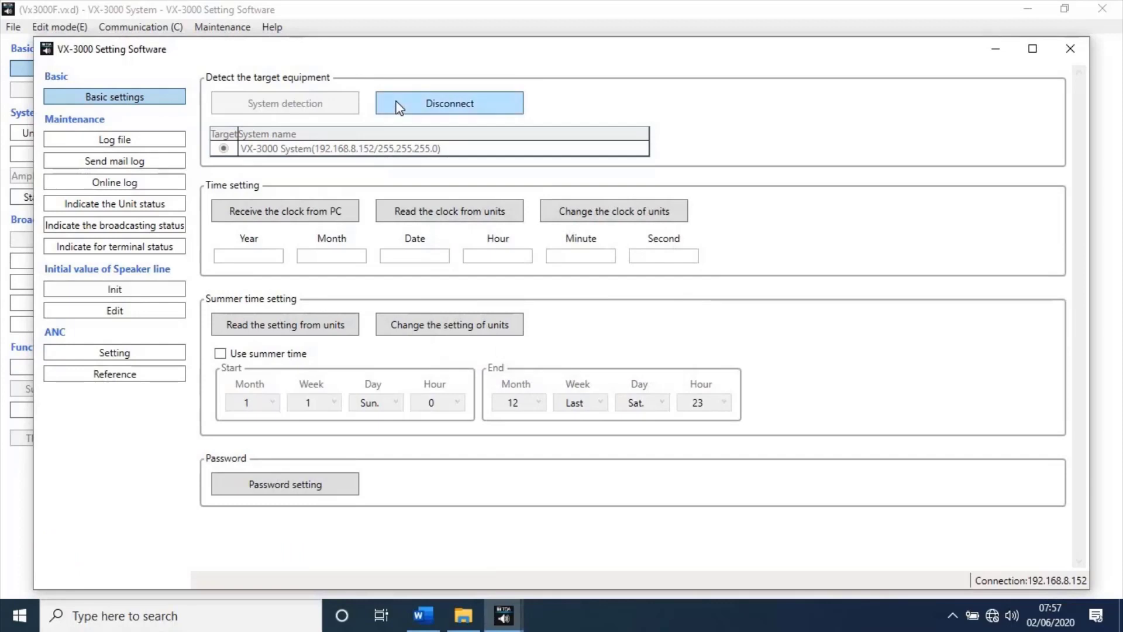
{"action": "left_click", "coordinate": [291, 215]}
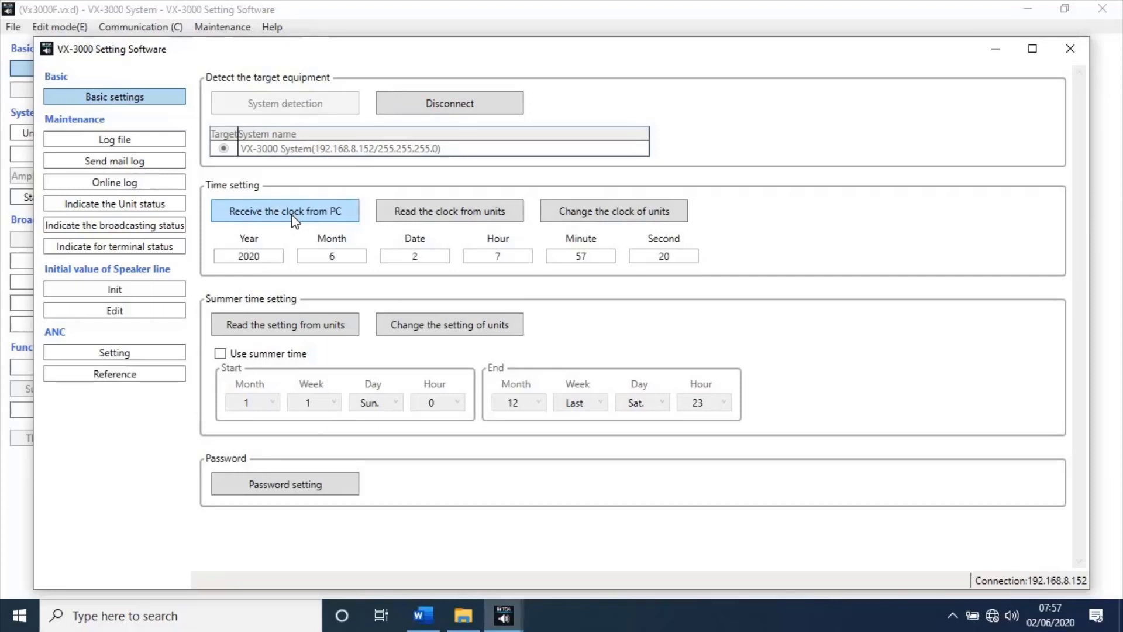
{"action": "left_click", "coordinate": [627, 212]}
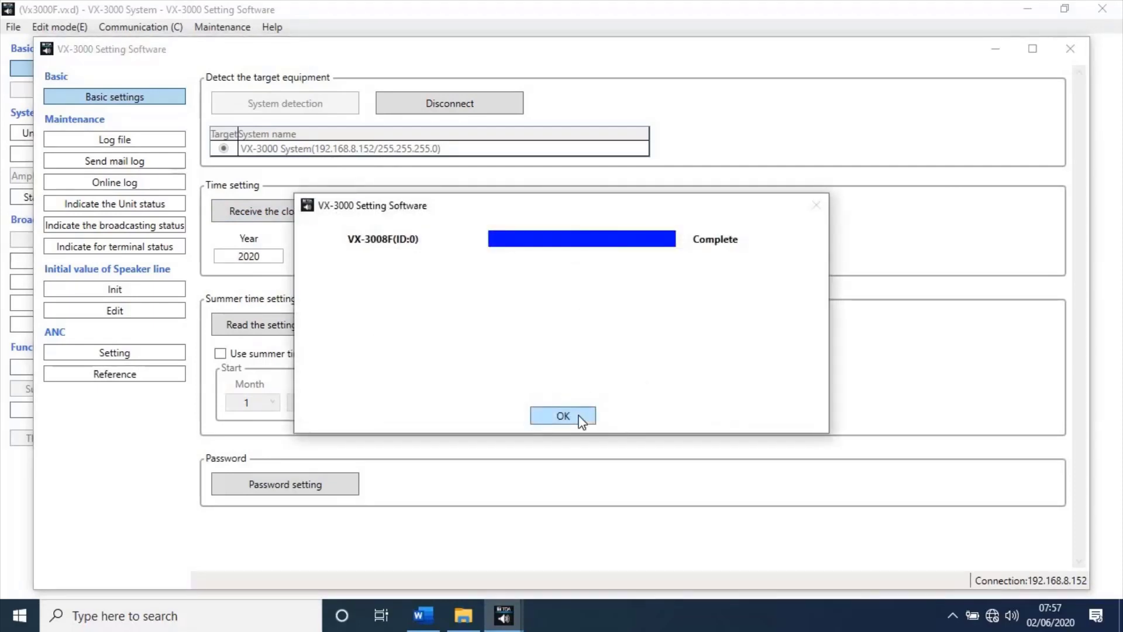
{"action": "left_click", "coordinate": [580, 417]}
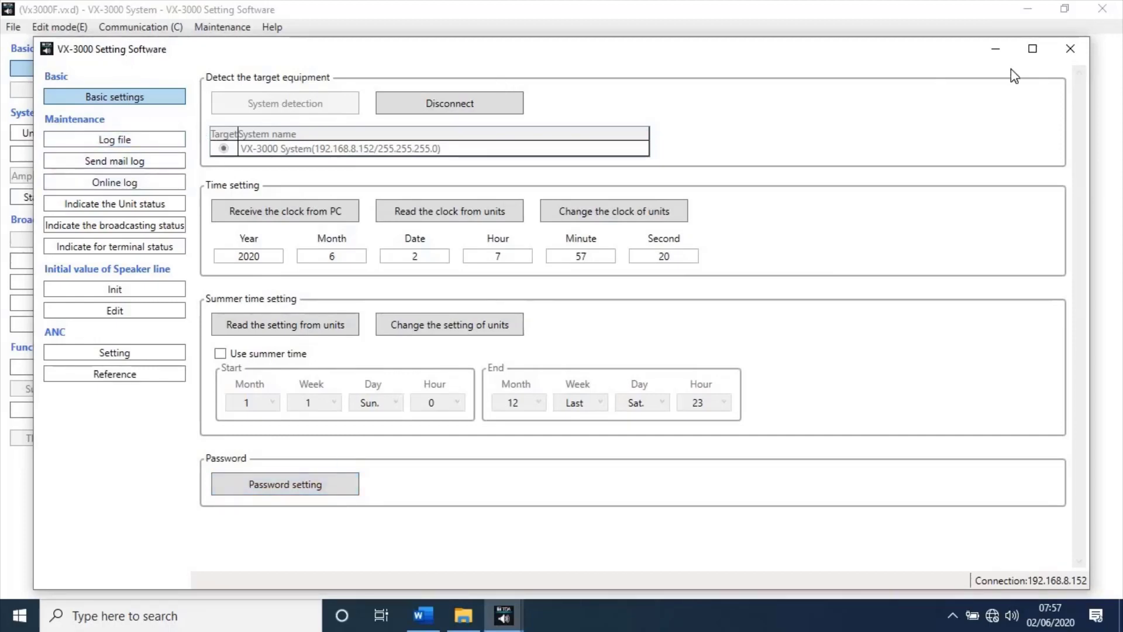
Step: On Basic settings, set fault detection, emergency broadcast functions and system combination to Used
{"action": "left_click", "coordinate": [987, 49]}
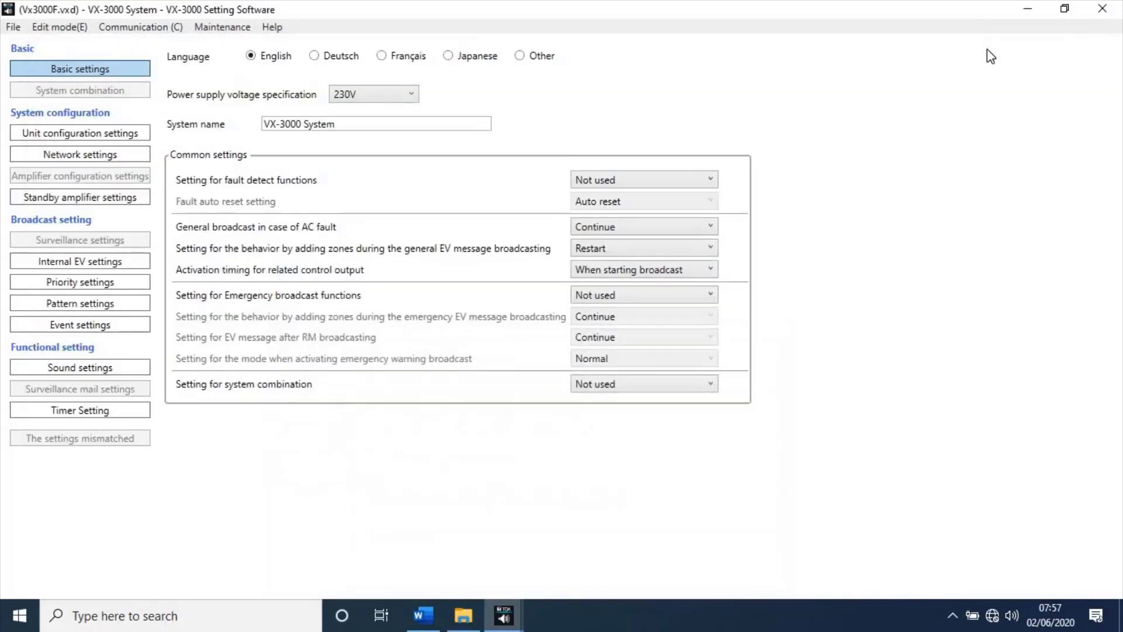
{"action": "left_click", "coordinate": [672, 183]}
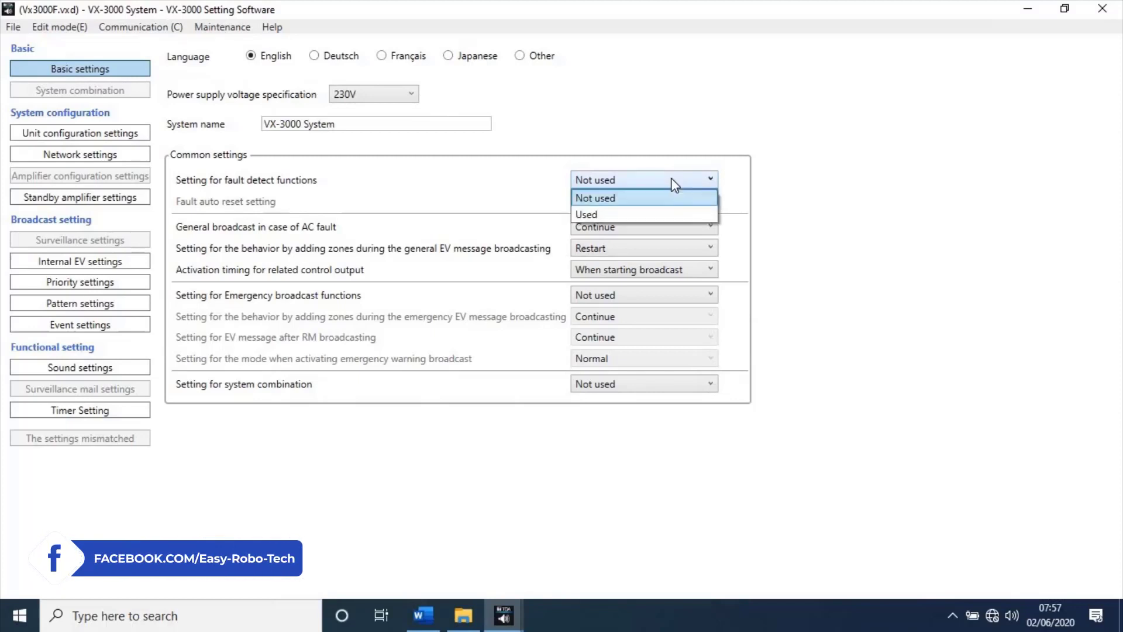
{"action": "left_click", "coordinate": [661, 213]}
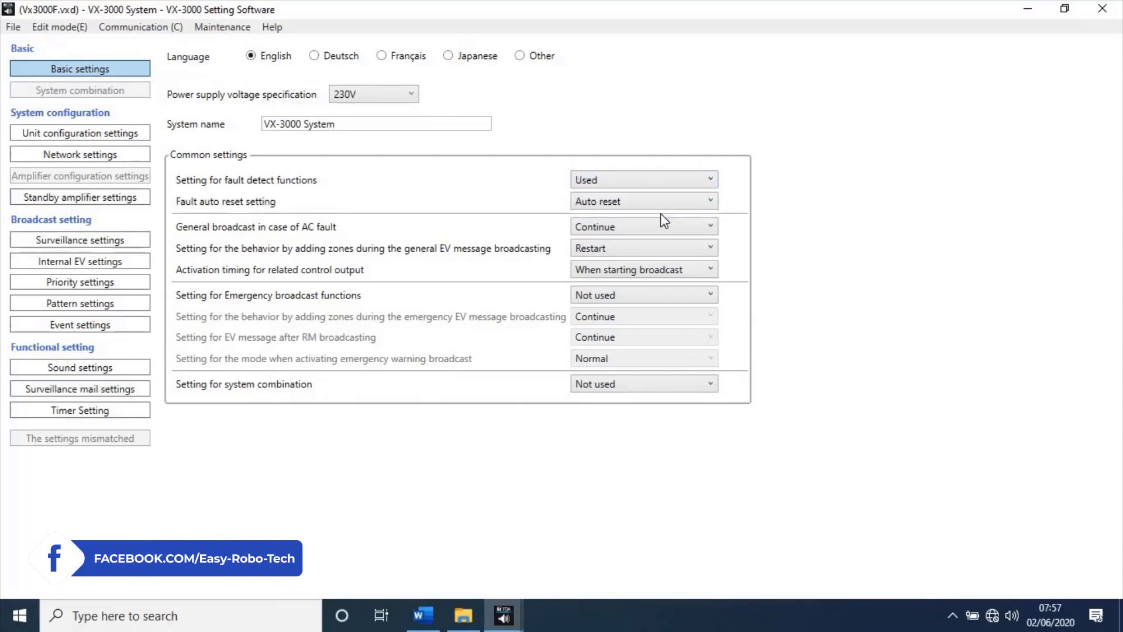
{"action": "left_click", "coordinate": [646, 294]}
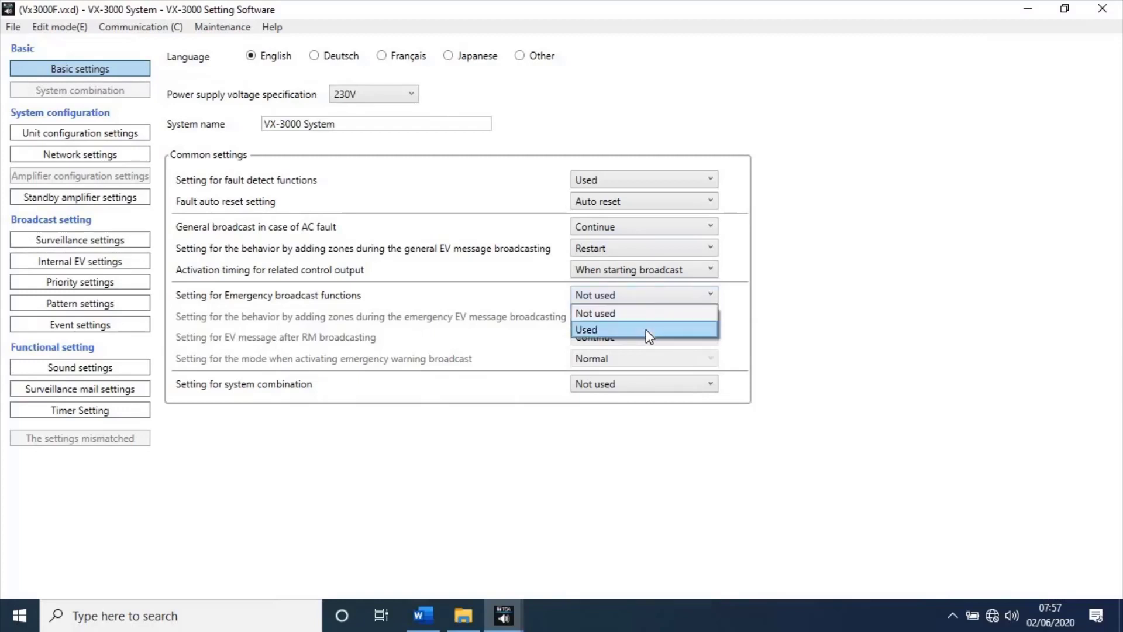
{"action": "left_click", "coordinate": [646, 329]}
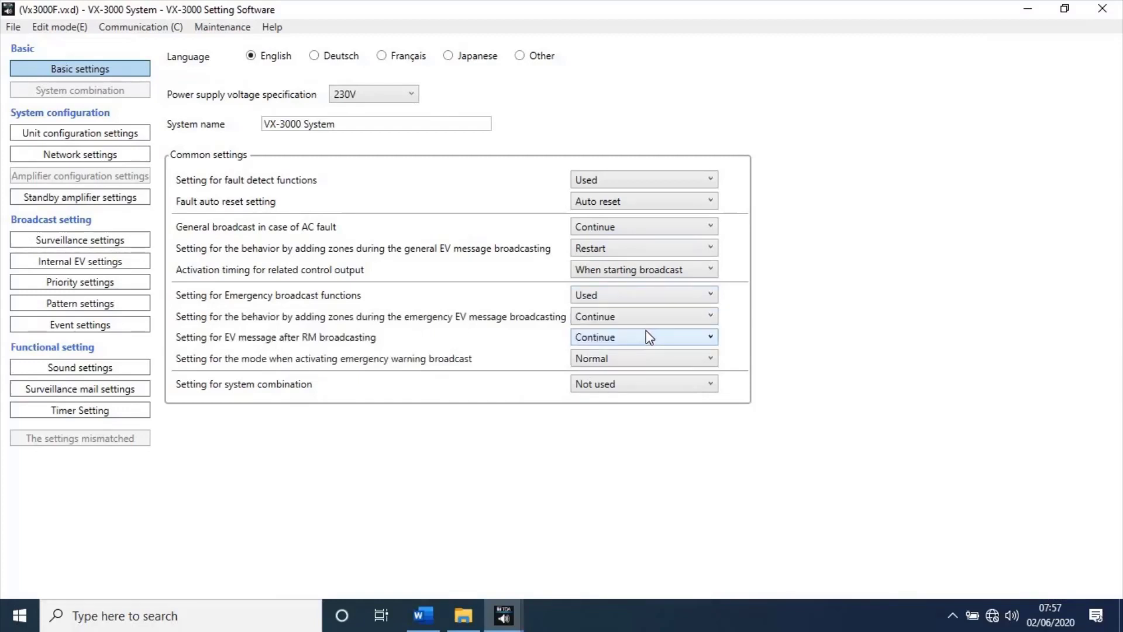
{"action": "left_click", "coordinate": [647, 390]}
{"action": "left_click", "coordinate": [628, 423]}
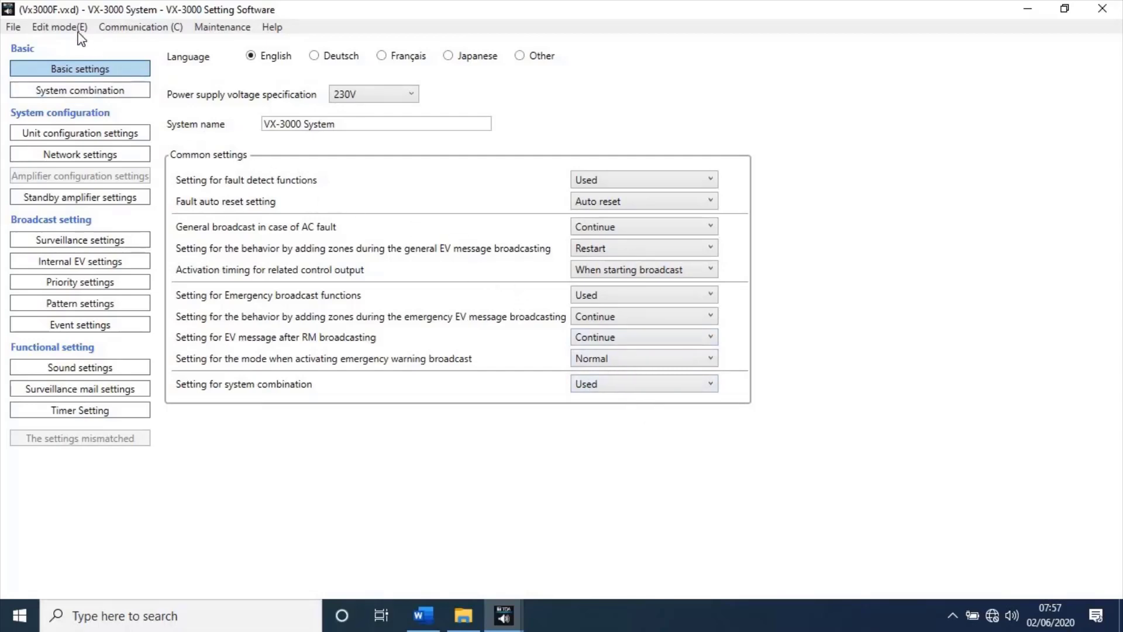
Step: Start the setting data and audio source upload, accepting the disconnect and reset warnings
{"action": "left_click", "coordinate": [115, 29]}
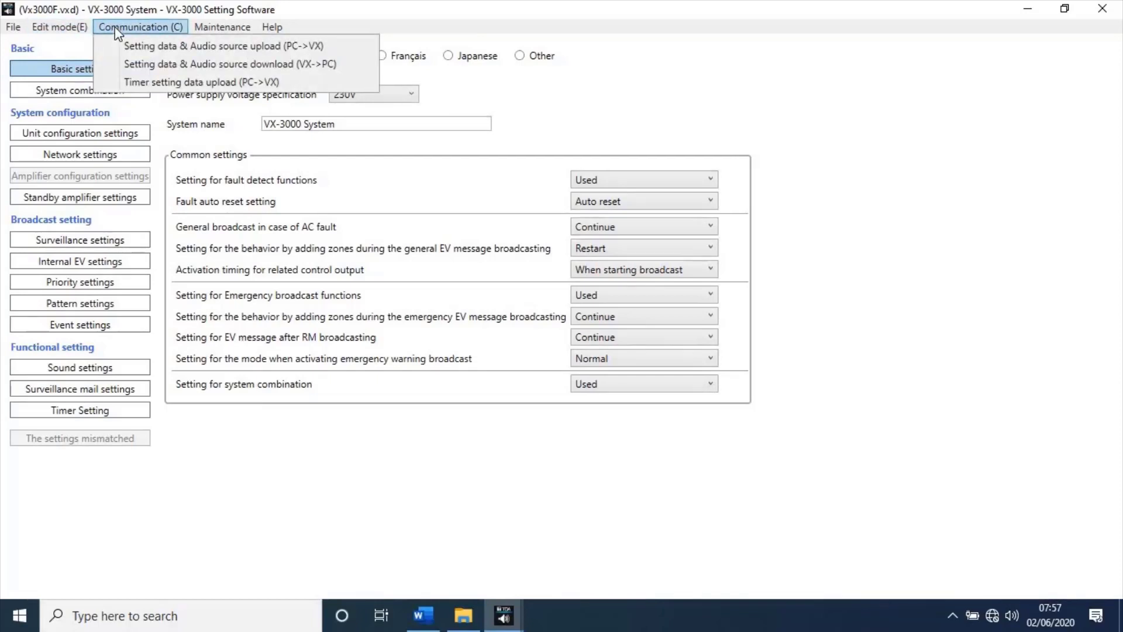
{"action": "left_click", "coordinate": [180, 51]}
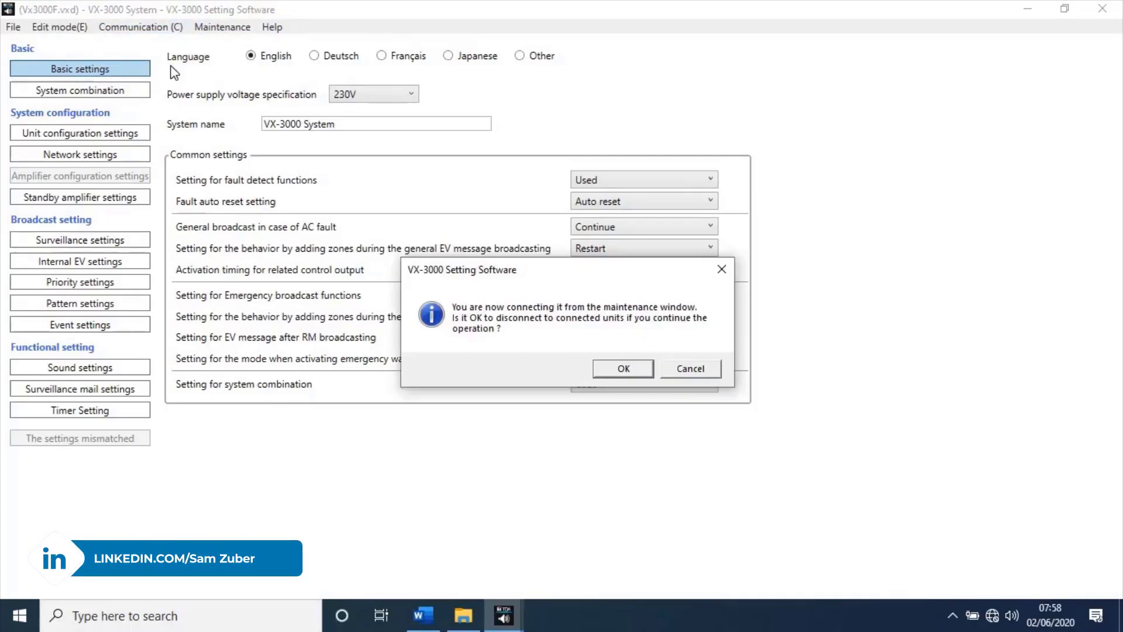
{"action": "left_click", "coordinate": [624, 368]}
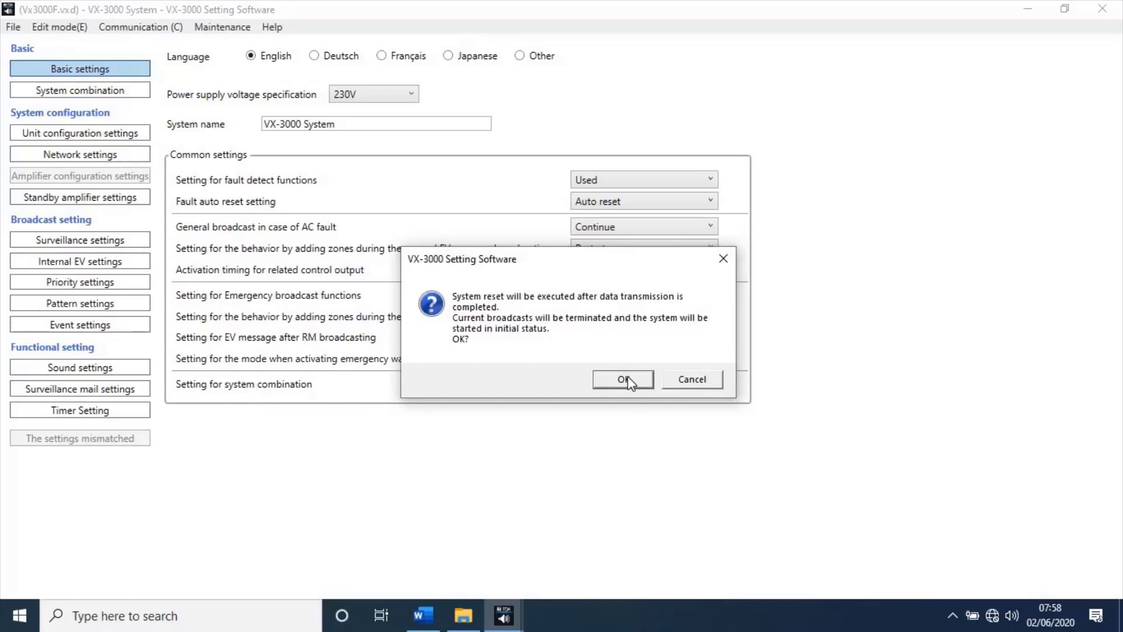
{"action": "left_click", "coordinate": [627, 376]}
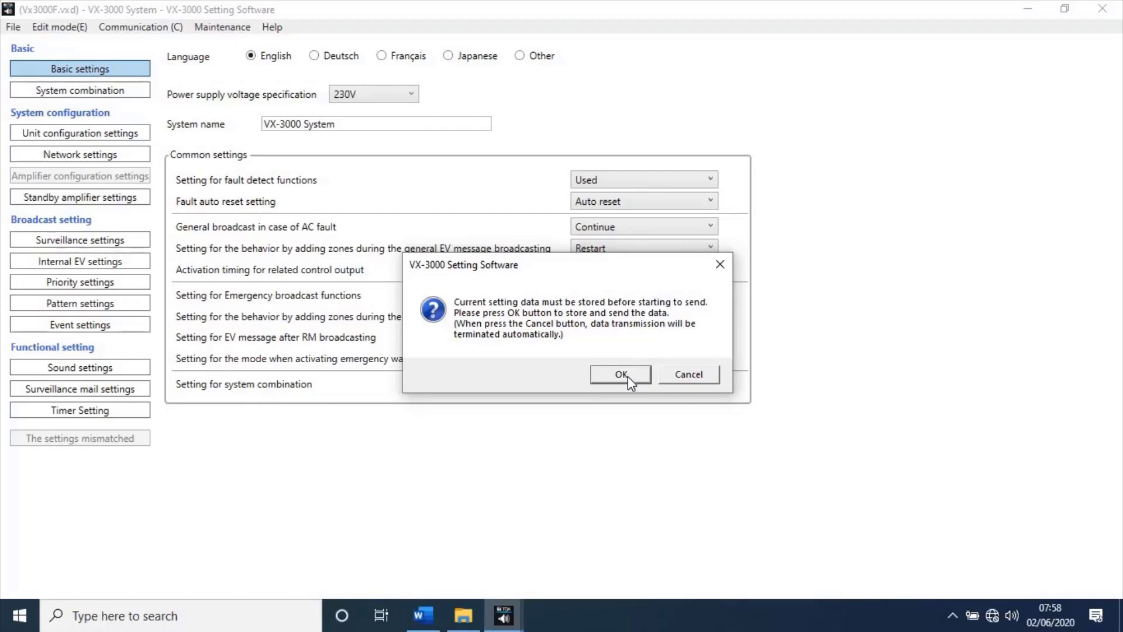
Step: Store the current settings by overwriting Vx3000F.vxp before sending them to the unit
{"action": "left_click", "coordinate": [627, 376]}
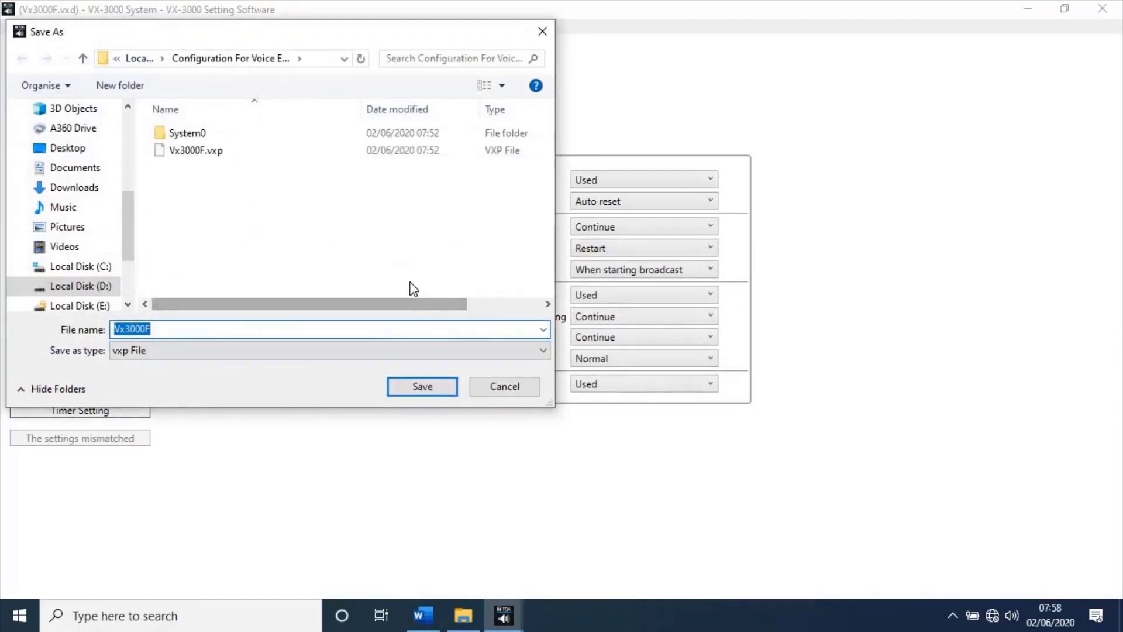
{"action": "left_click", "coordinate": [423, 387]}
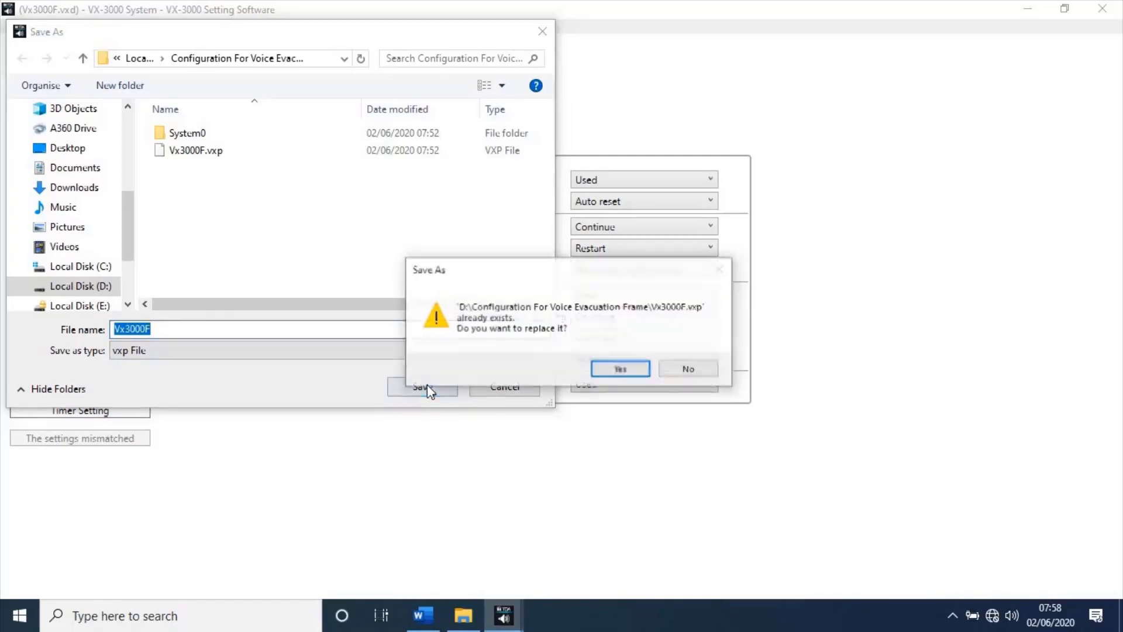
{"action": "left_click", "coordinate": [622, 370]}
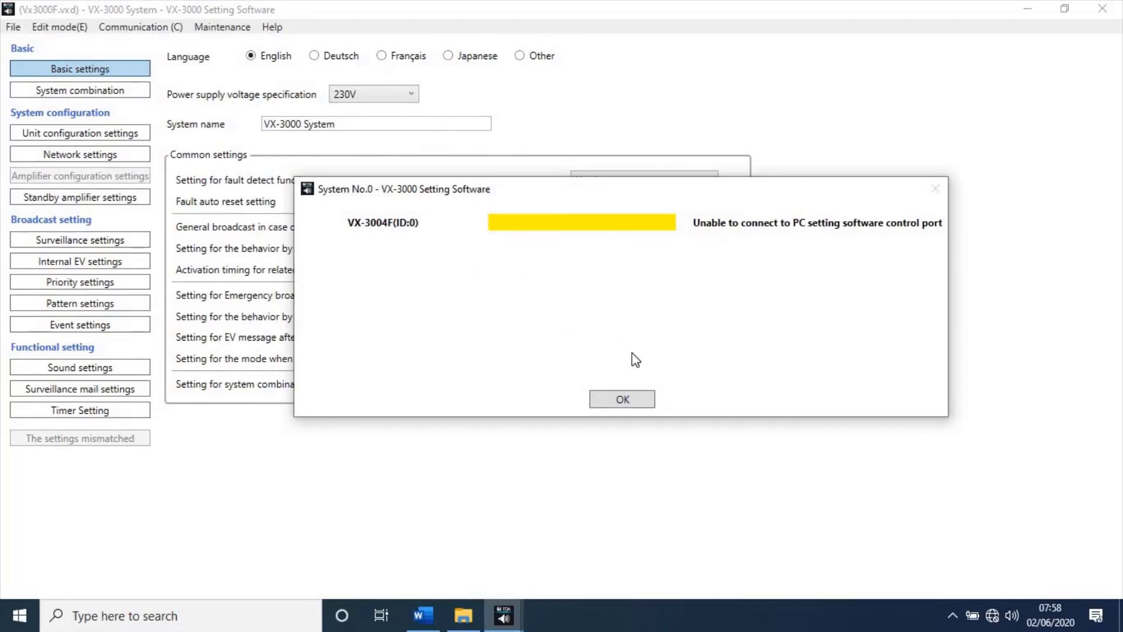
Step: Receive the VX-3008F unit configuration, with its two 500W amplifiers, into Unit configuration settings
{"action": "left_click", "coordinate": [636, 397]}
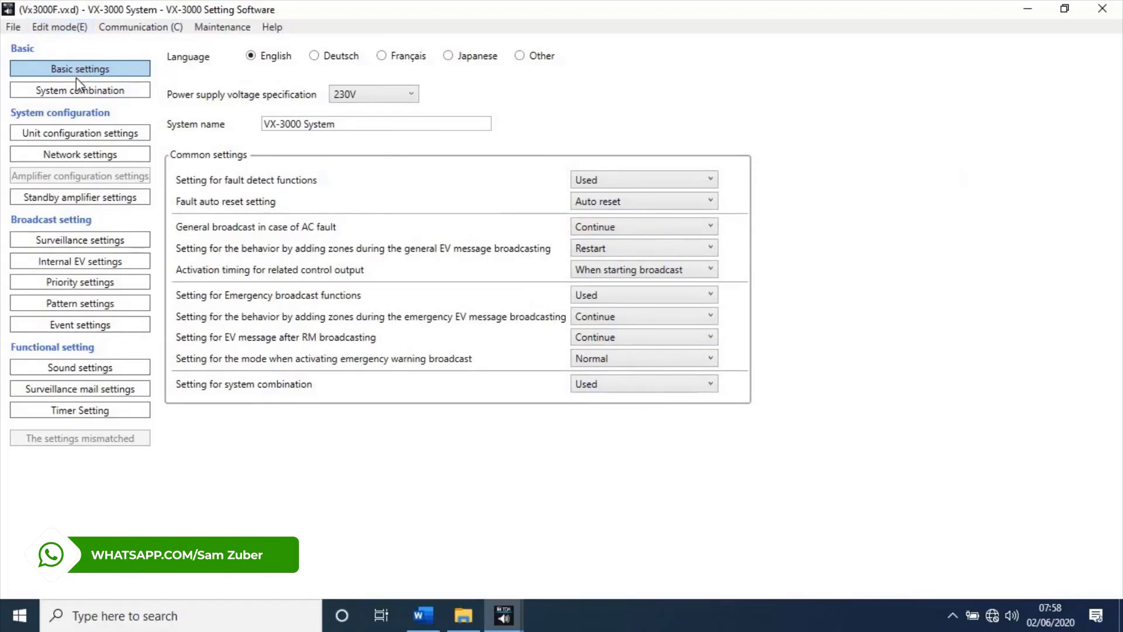
{"action": "left_click", "coordinate": [87, 135]}
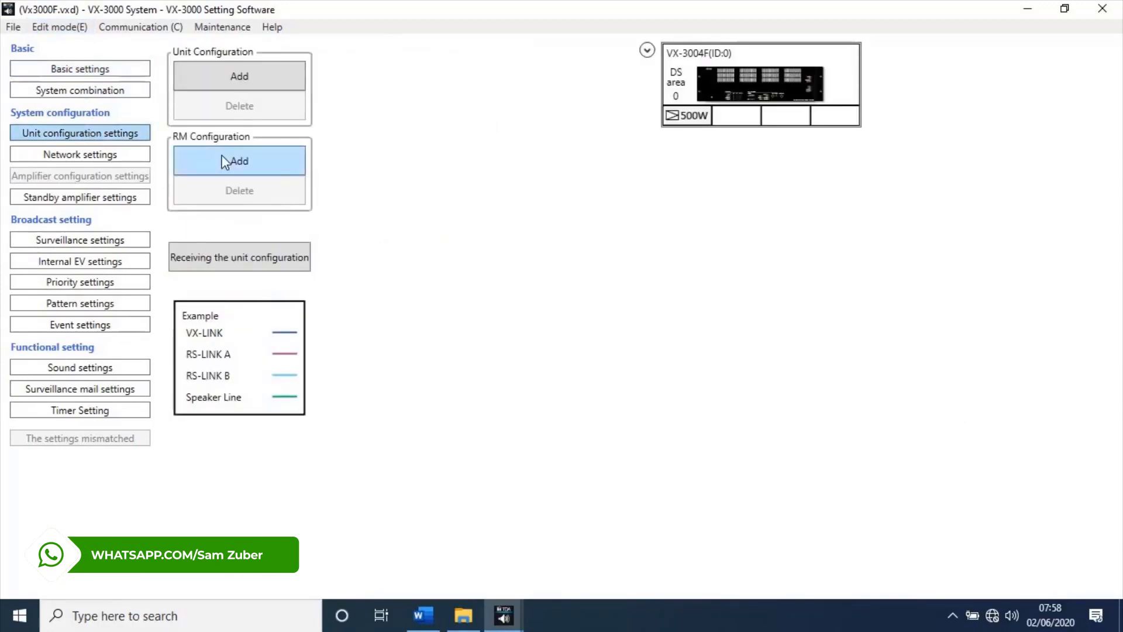
{"action": "left_click", "coordinate": [288, 260]}
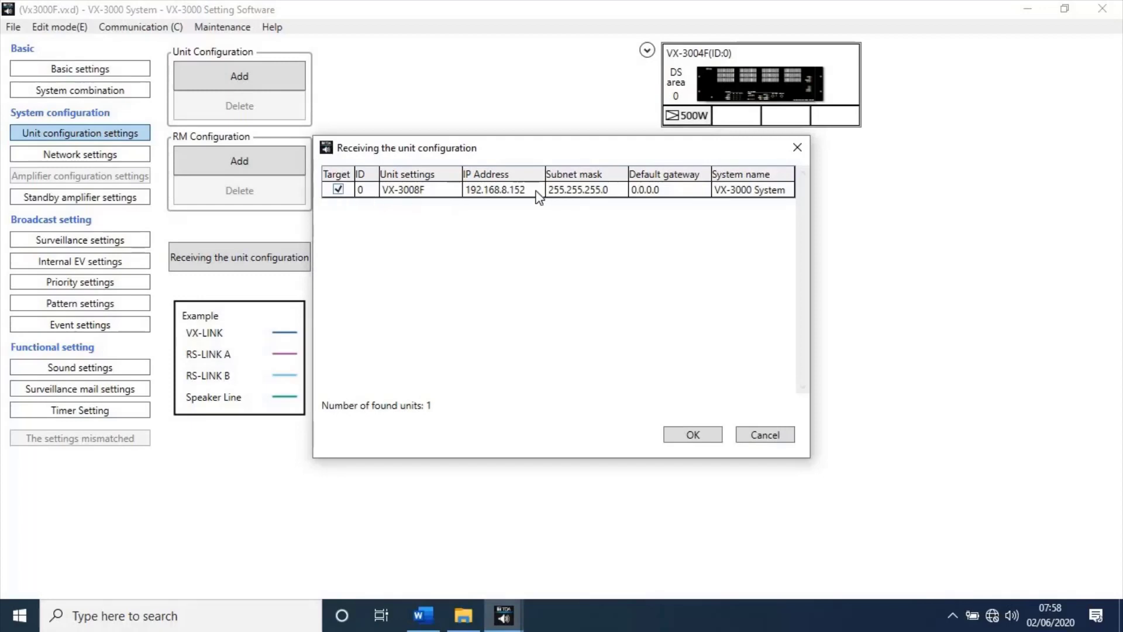
{"action": "left_click", "coordinate": [692, 435]}
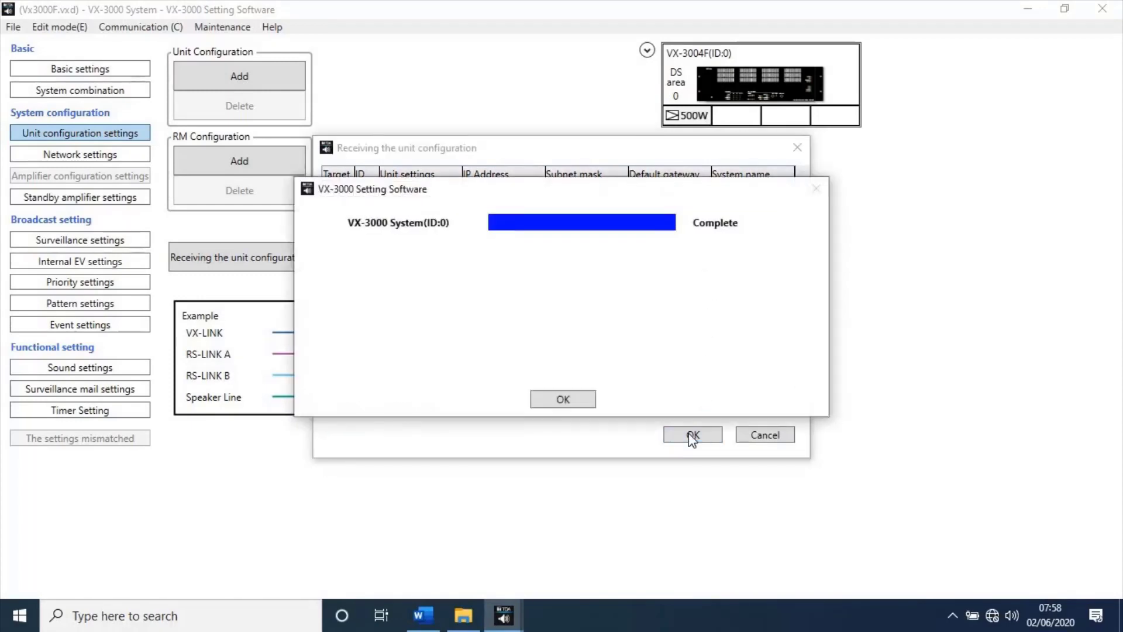
{"action": "left_click", "coordinate": [565, 399]}
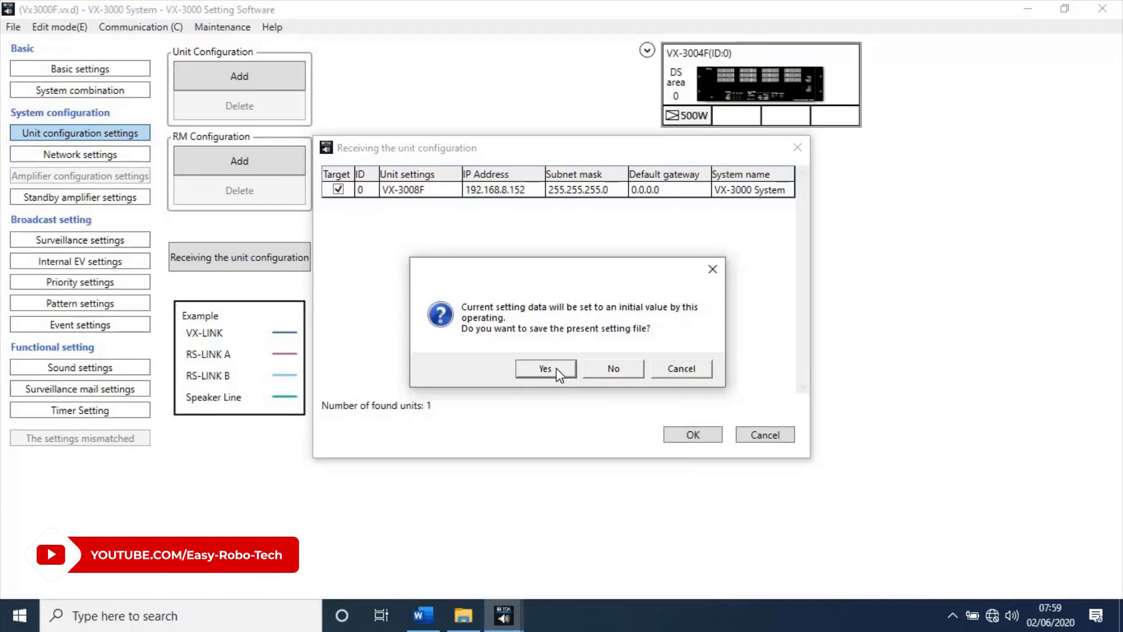
Step: Save the previous settings over the existing Vx3000F.vxp file
{"action": "left_click", "coordinate": [558, 370]}
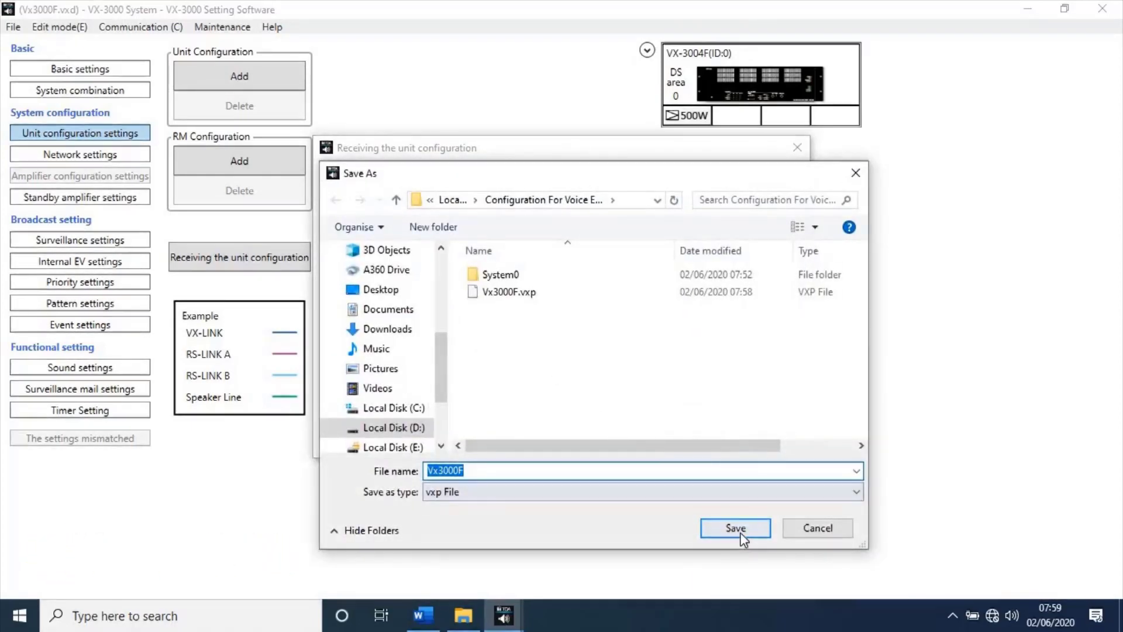
{"action": "left_click", "coordinate": [738, 530]}
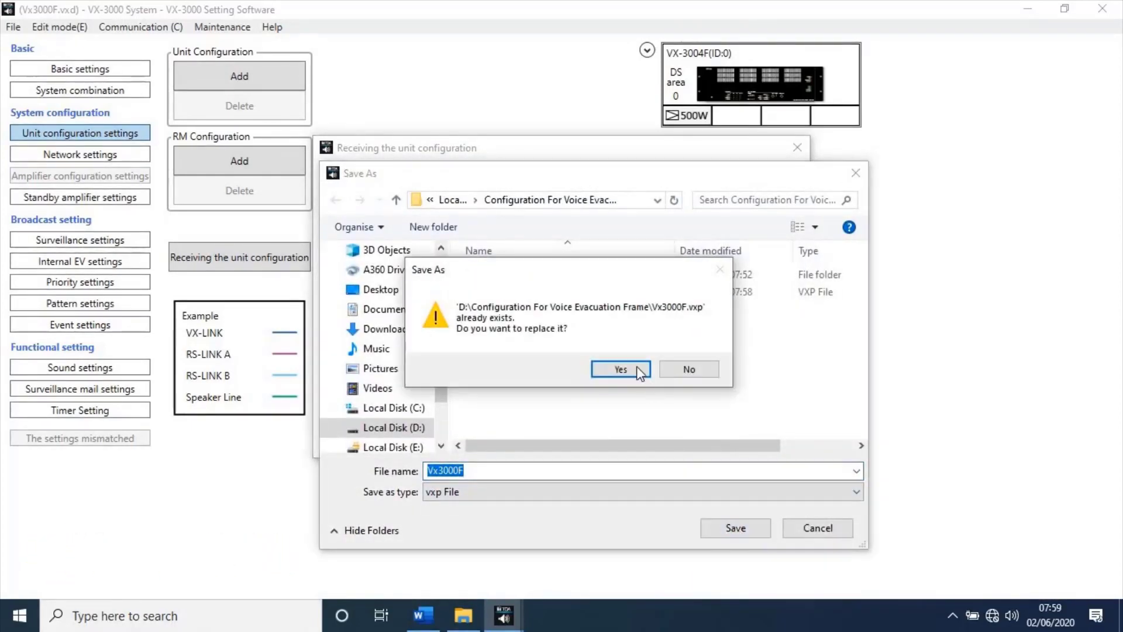
{"action": "left_click", "coordinate": [640, 371]}
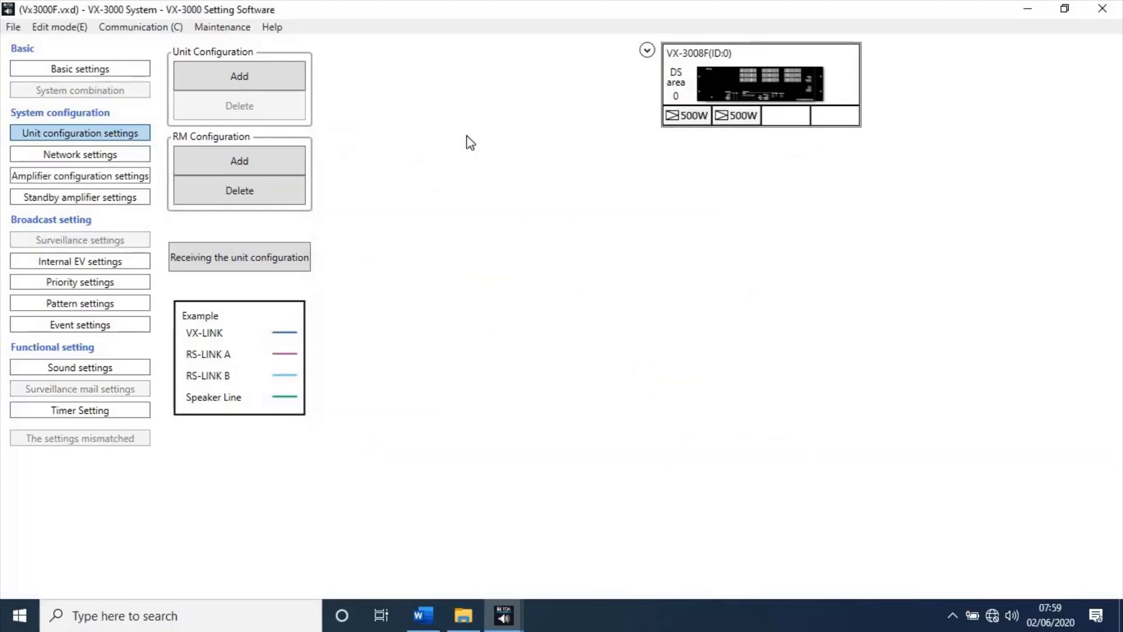
Step: Switch fault detection, emergency broadcast functions and system combination back to Used on Basic settings
{"action": "left_click", "coordinate": [107, 70]}
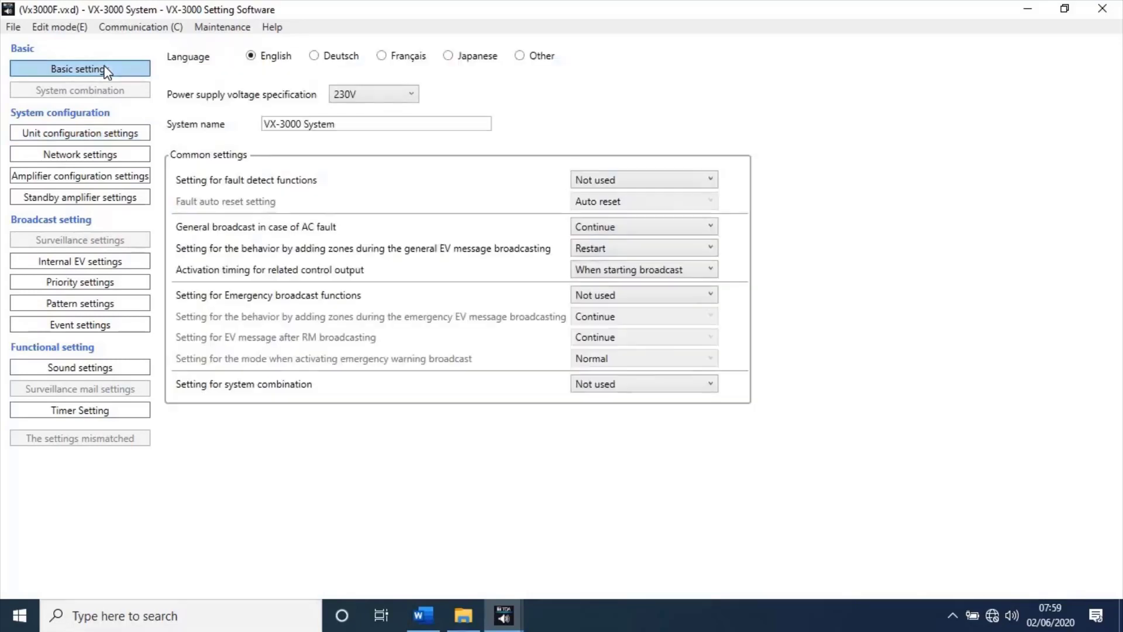
{"action": "left_click", "coordinate": [633, 183]}
{"action": "left_click", "coordinate": [629, 212]}
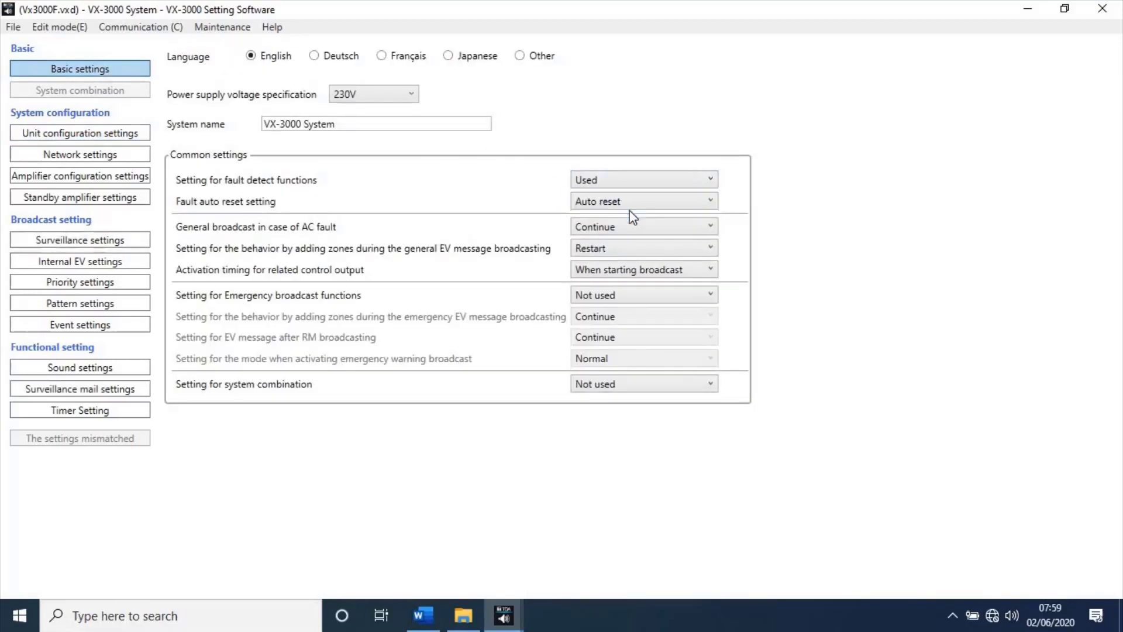
{"action": "left_click", "coordinate": [638, 295]}
{"action": "left_click", "coordinate": [639, 327]}
{"action": "left_click", "coordinate": [664, 384]}
{"action": "left_click", "coordinate": [665, 418]}
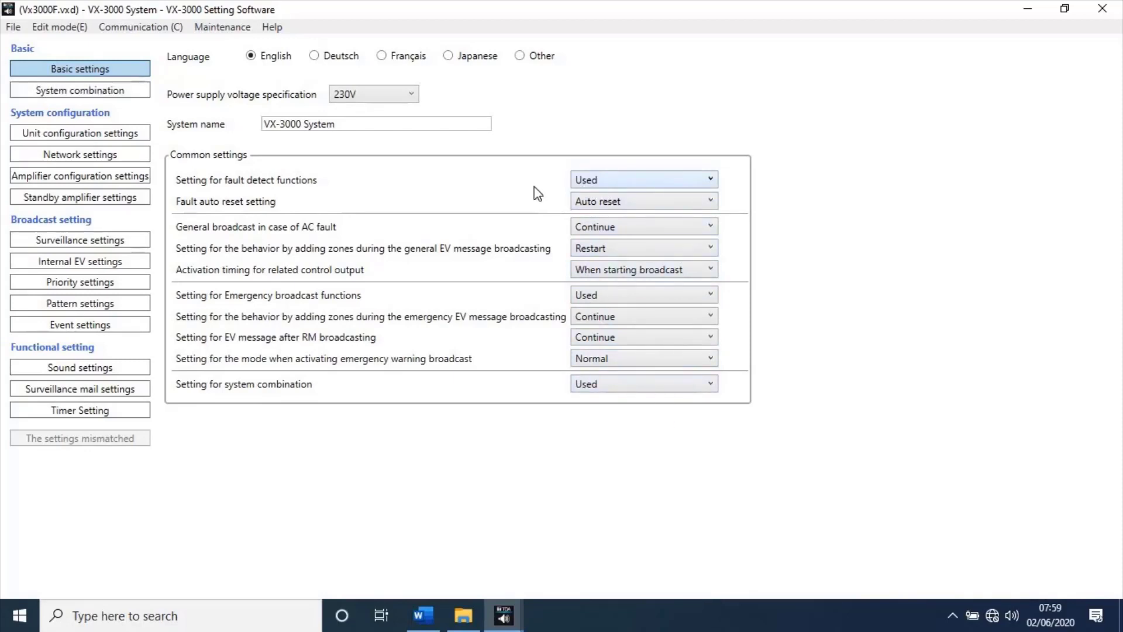
{"action": "left_click", "coordinate": [124, 34]}
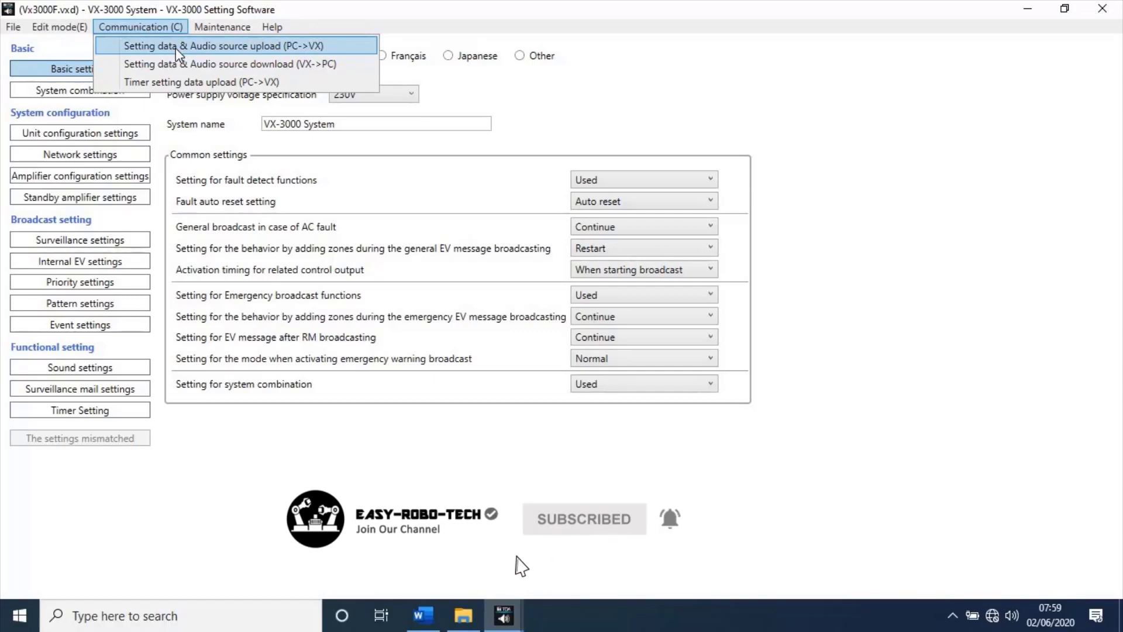
Step: Begin the setting data upload and save the settings as Vx3000F, replacing the existing file
{"action": "left_click", "coordinate": [176, 48]}
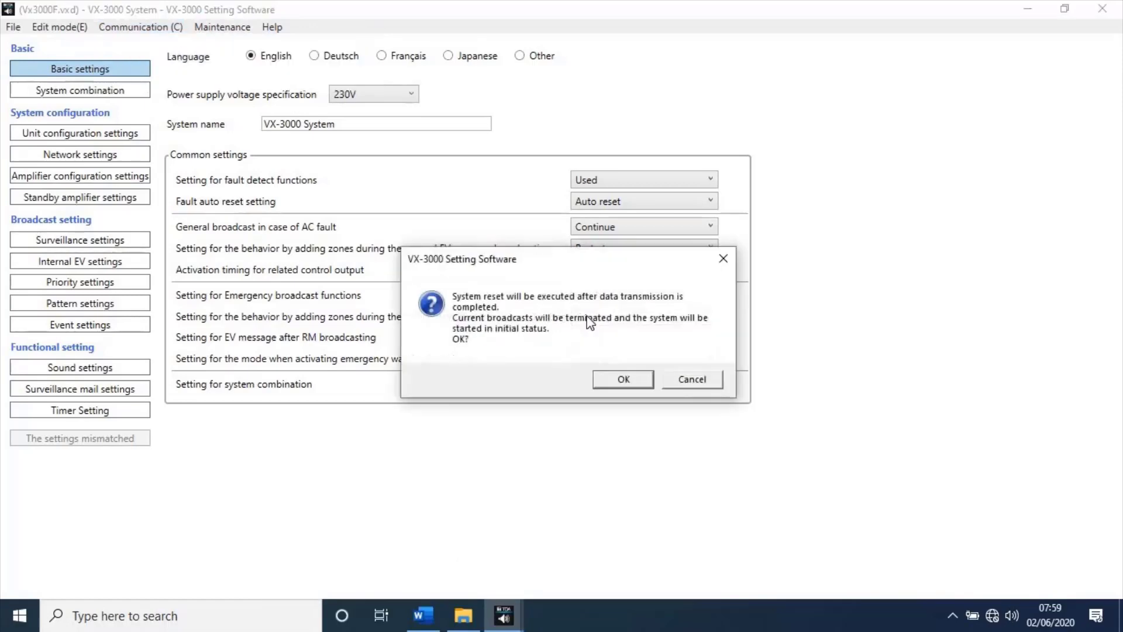
{"action": "left_click", "coordinate": [631, 381]}
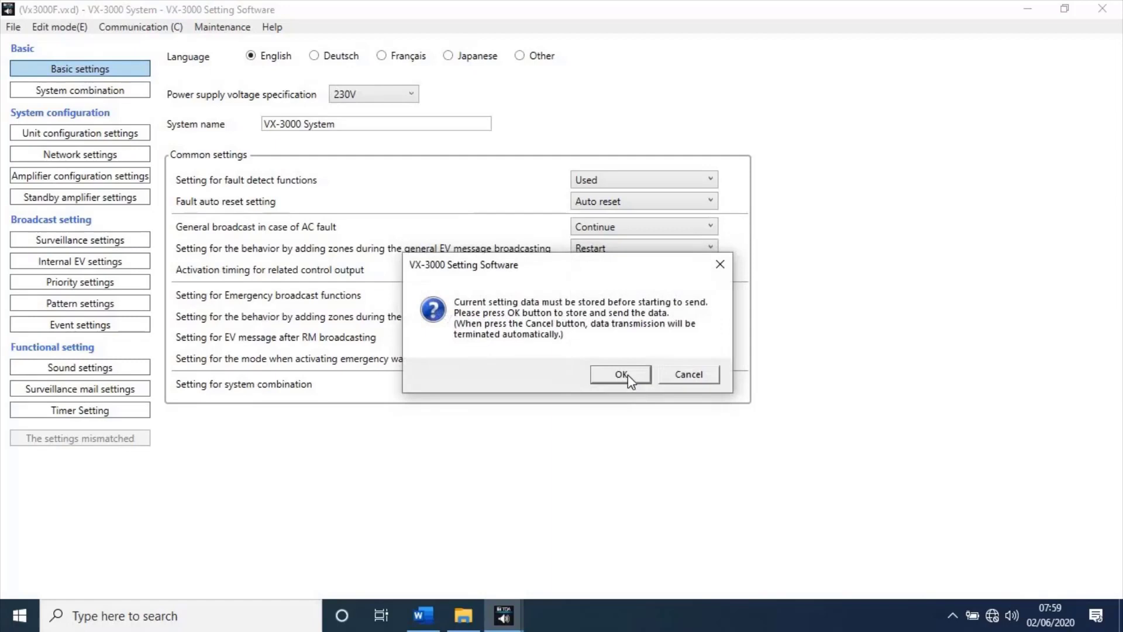
{"action": "left_click", "coordinate": [621, 375]}
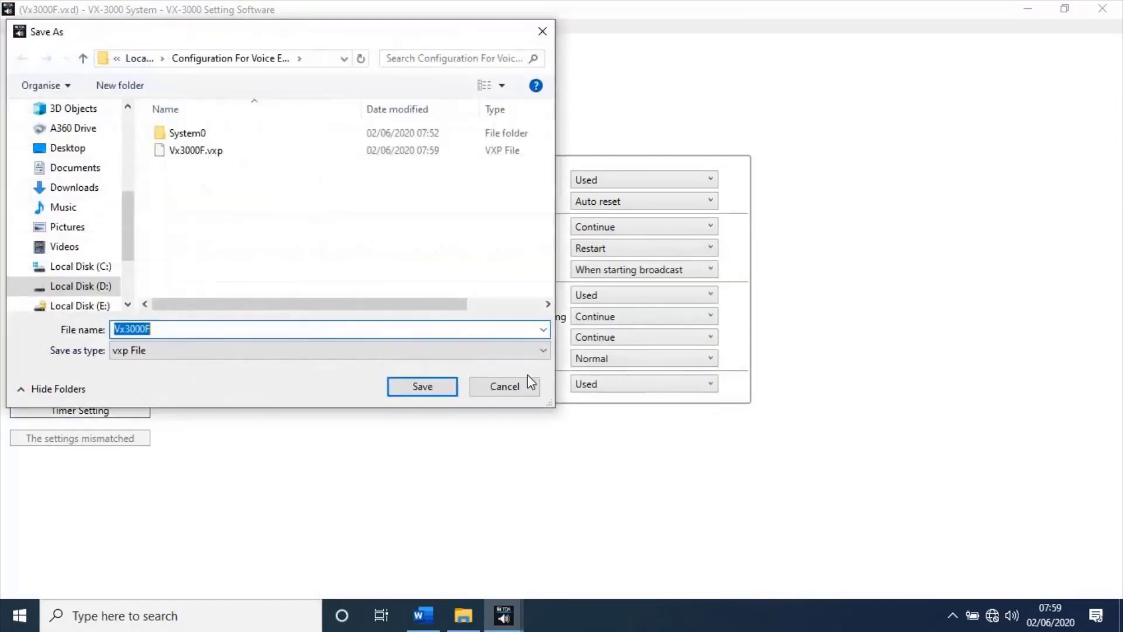
{"action": "left_click", "coordinate": [444, 387]}
{"action": "left_click", "coordinate": [616, 367]}
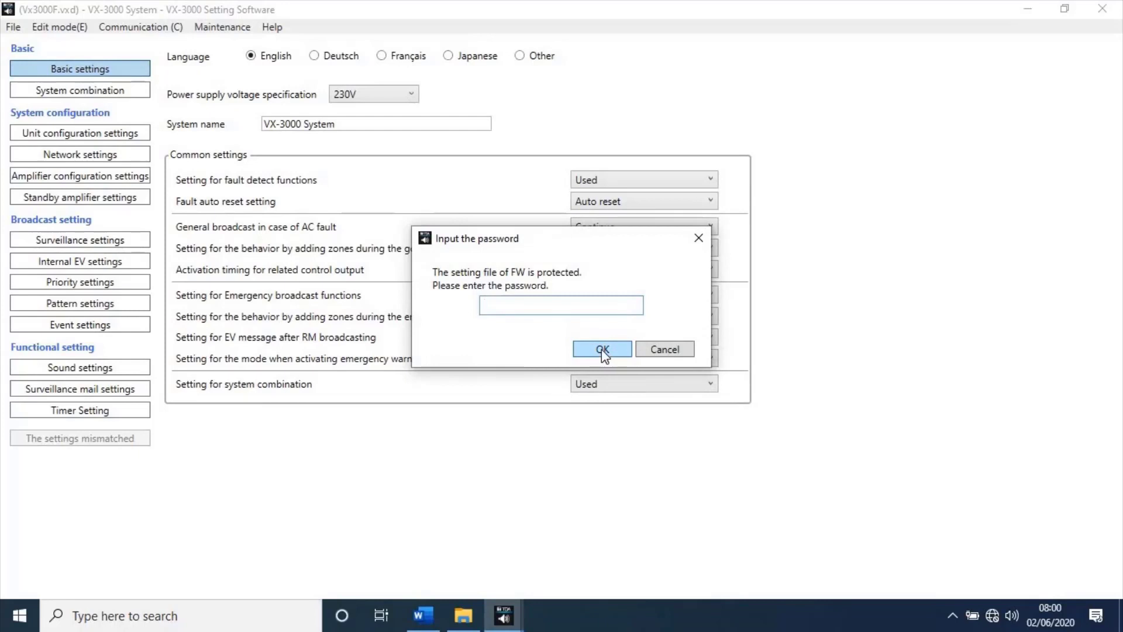
Step: Enter the unit password to upload the settings to VX-3008F(ID:0), then dismiss the Complete message
{"action": "type", "text": "*****"}
{"action": "left_click", "coordinate": [602, 350]}
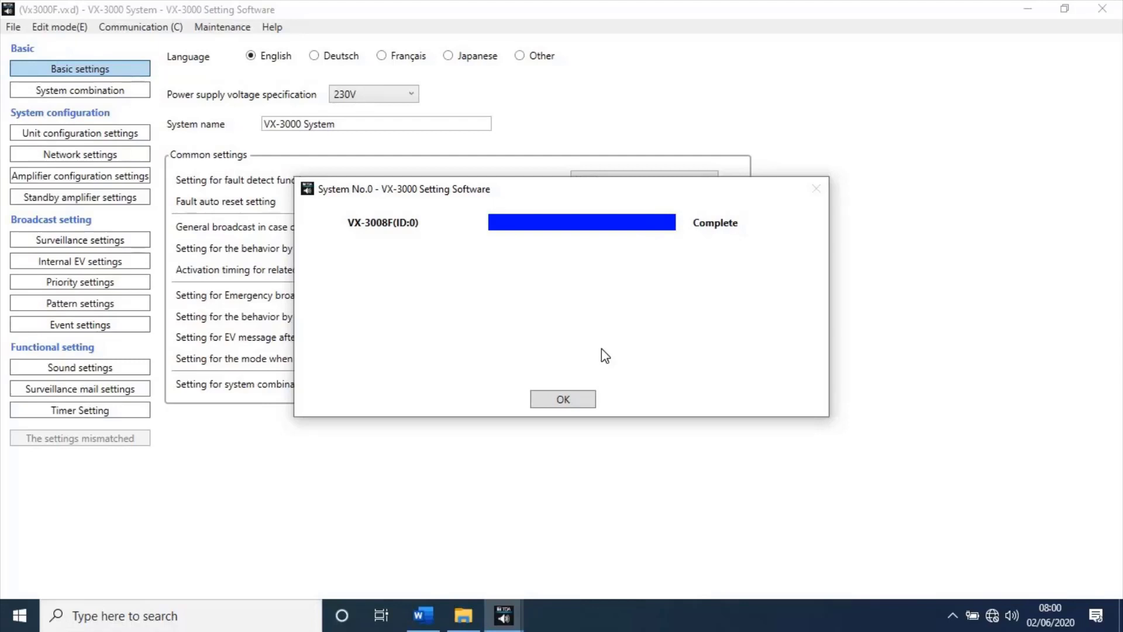
{"action": "left_click", "coordinate": [585, 396]}
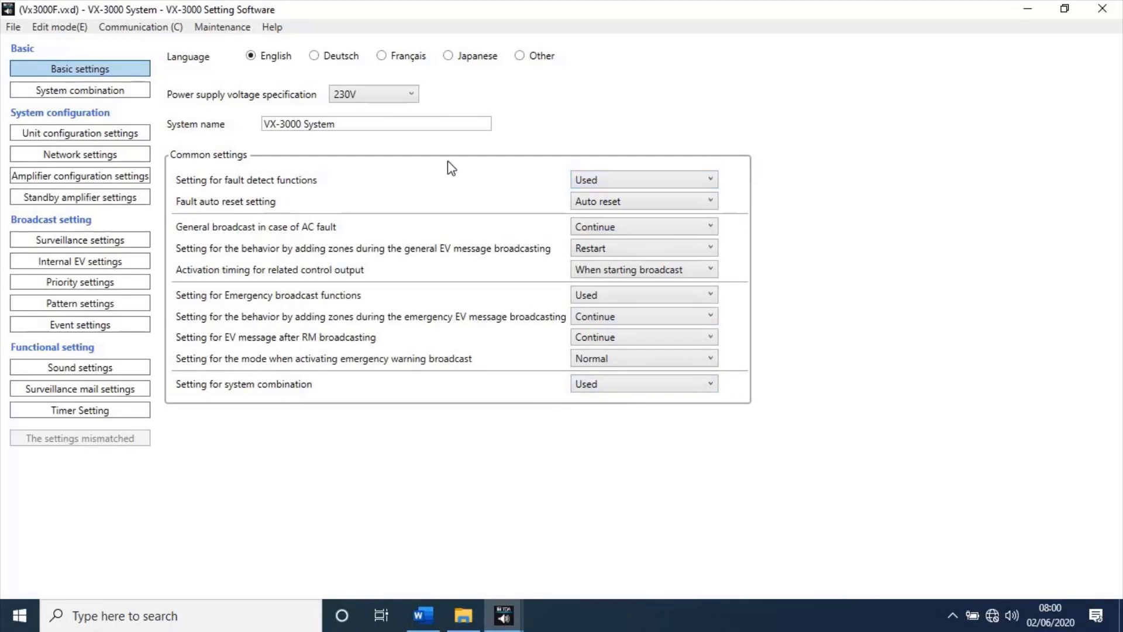
Step: Go to System configuration's Unit configuration settings to view the VX-3008F unit and its amplifiers
{"action": "left_click", "coordinate": [61, 93]}
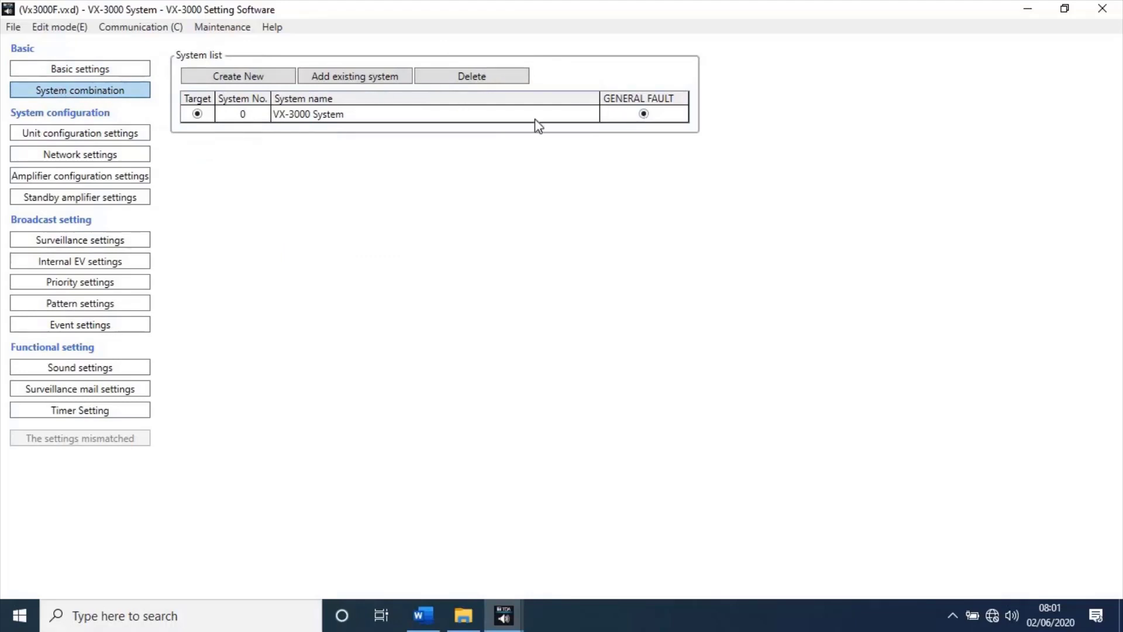
{"action": "left_click", "coordinate": [110, 136]}
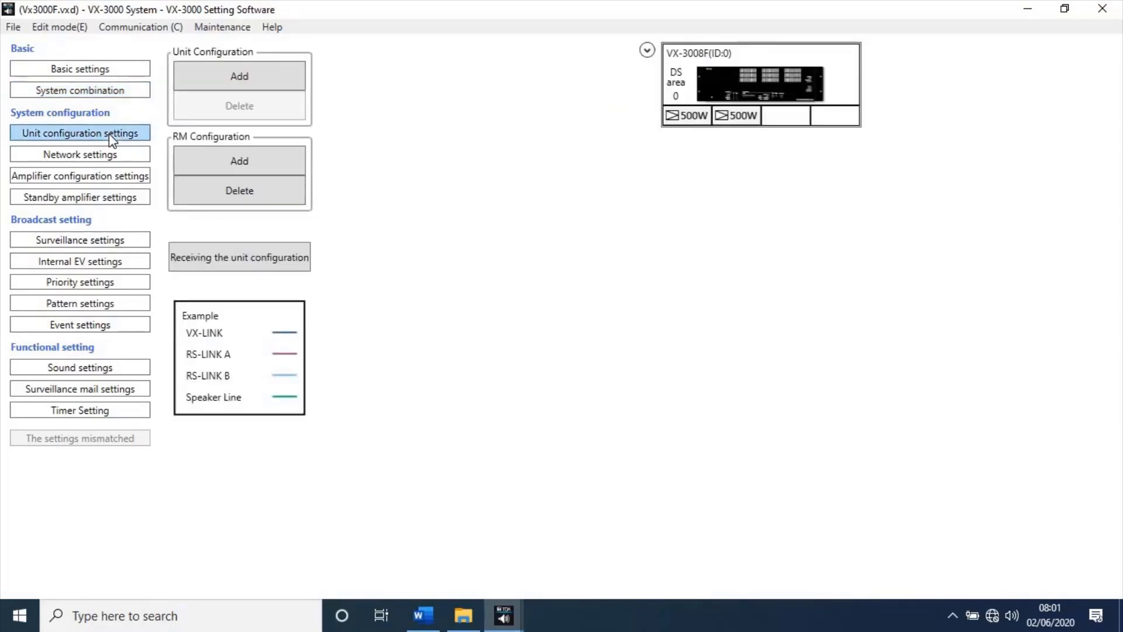
Step: Set the VX-3008F standby amplifier to Used and apply, then reopen and change it to Not used
{"action": "double_click", "coordinate": [686, 111]}
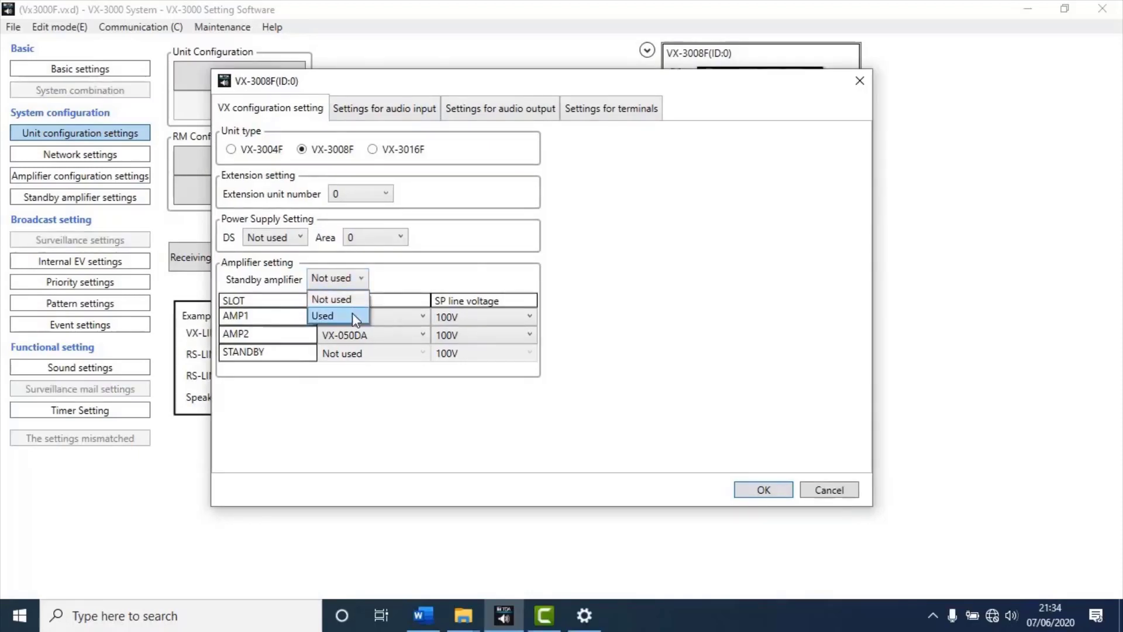
{"action": "left_click", "coordinate": [353, 312]}
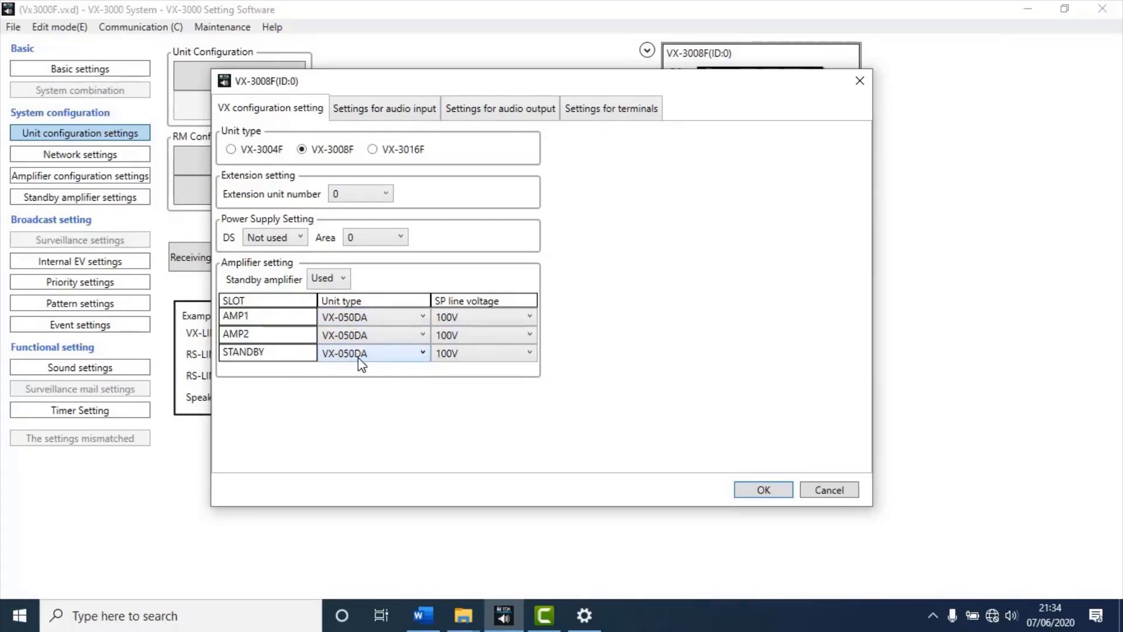
{"action": "left_click", "coordinate": [778, 493]}
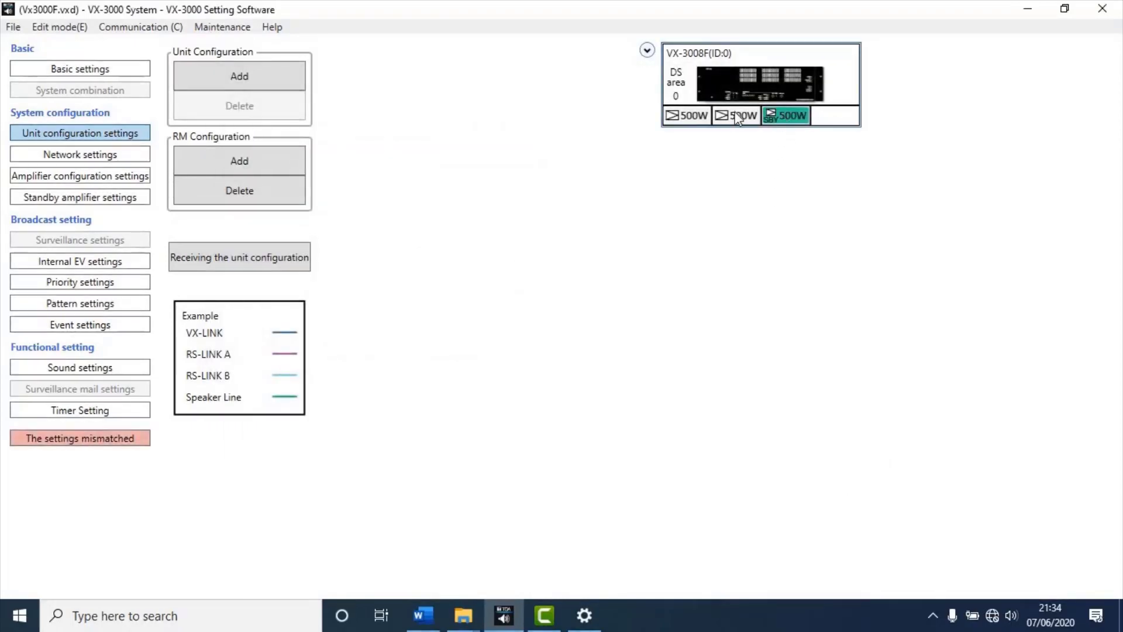
{"action": "double_click", "coordinate": [676, 89]}
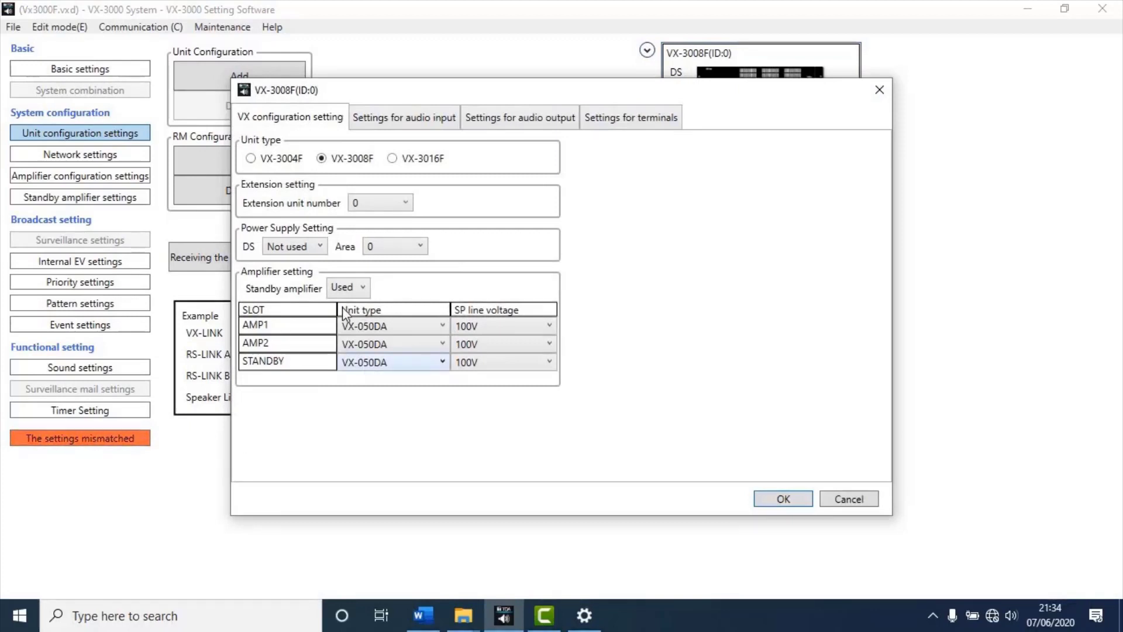
{"action": "left_click", "coordinate": [347, 287]}
{"action": "left_click", "coordinate": [351, 308]}
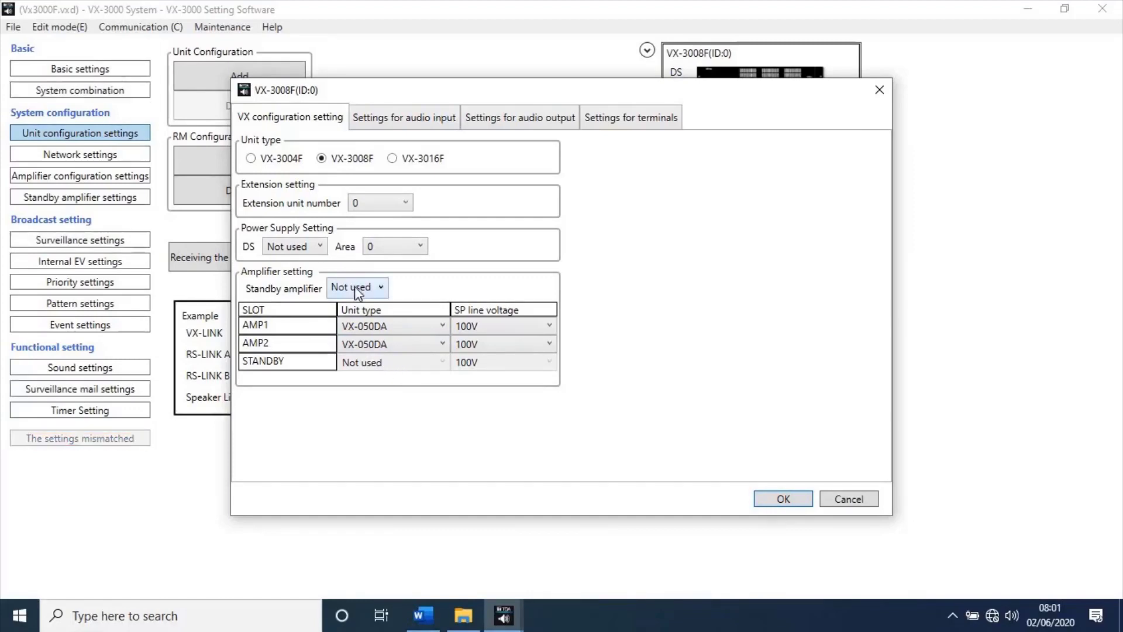
{"action": "left_click", "coordinate": [439, 327]}
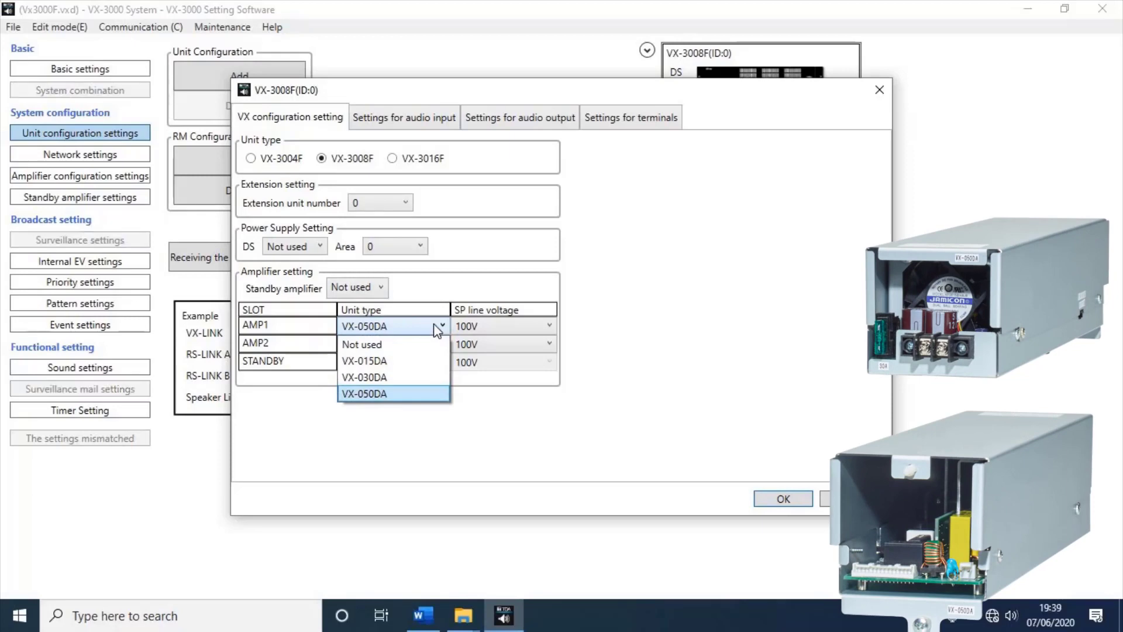
{"action": "left_click", "coordinate": [436, 325]}
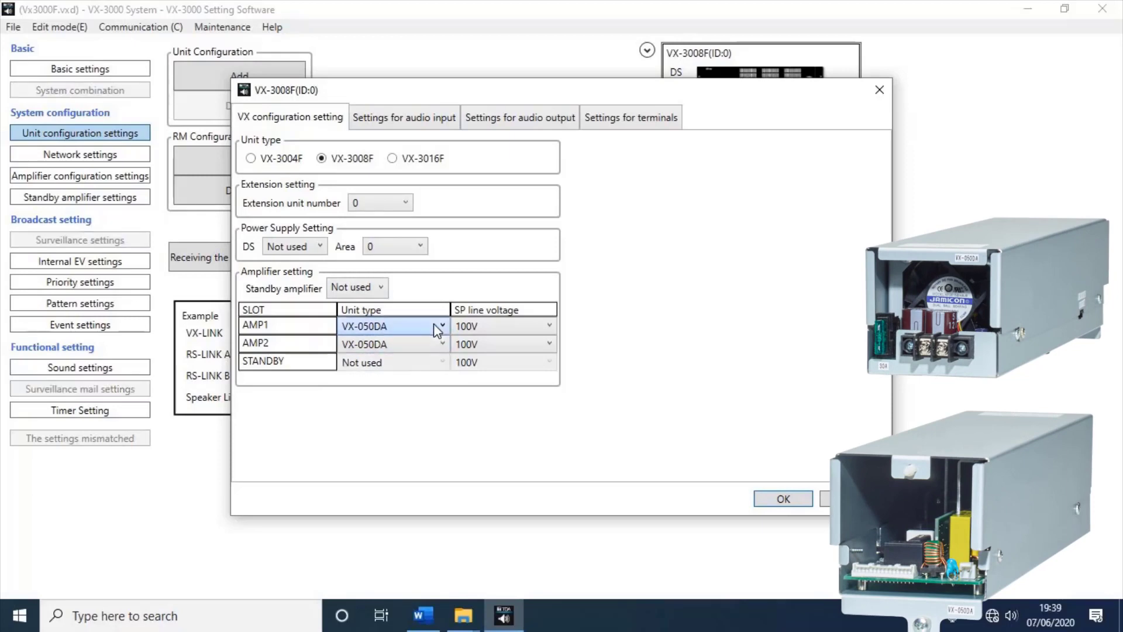
{"action": "left_click", "coordinate": [549, 326]}
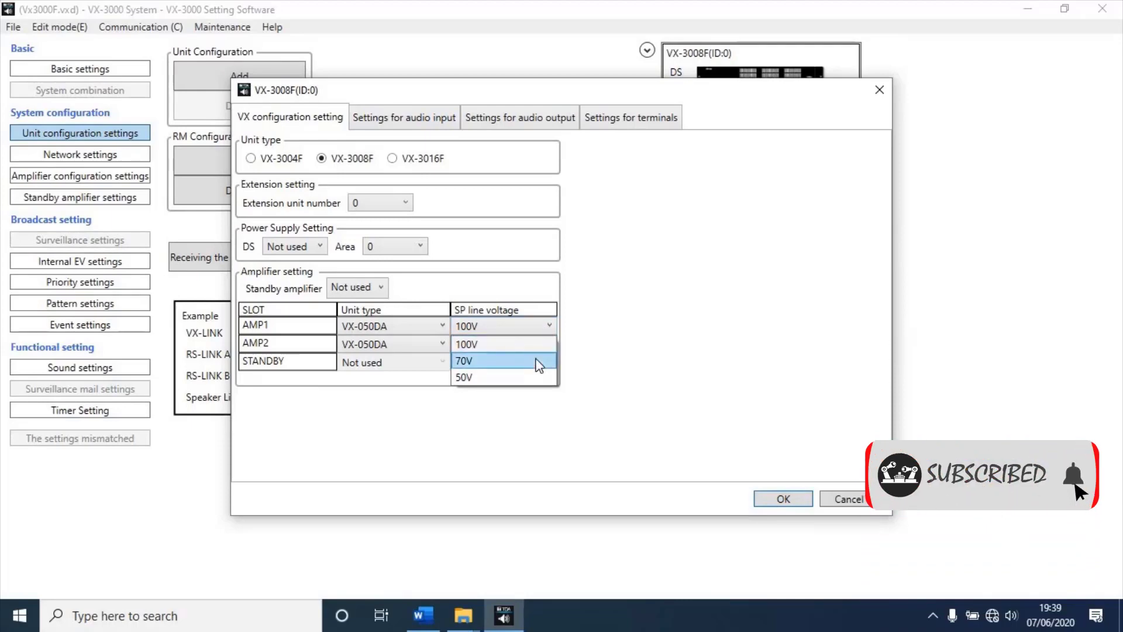
{"action": "left_click", "coordinate": [535, 325]}
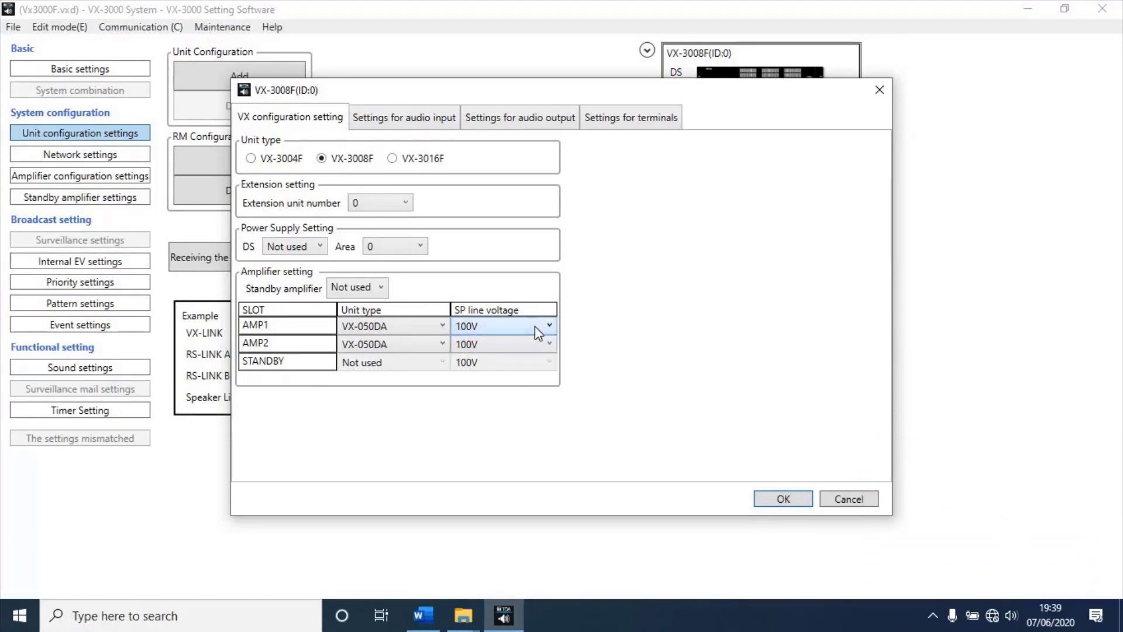
{"action": "left_click", "coordinate": [435, 345]}
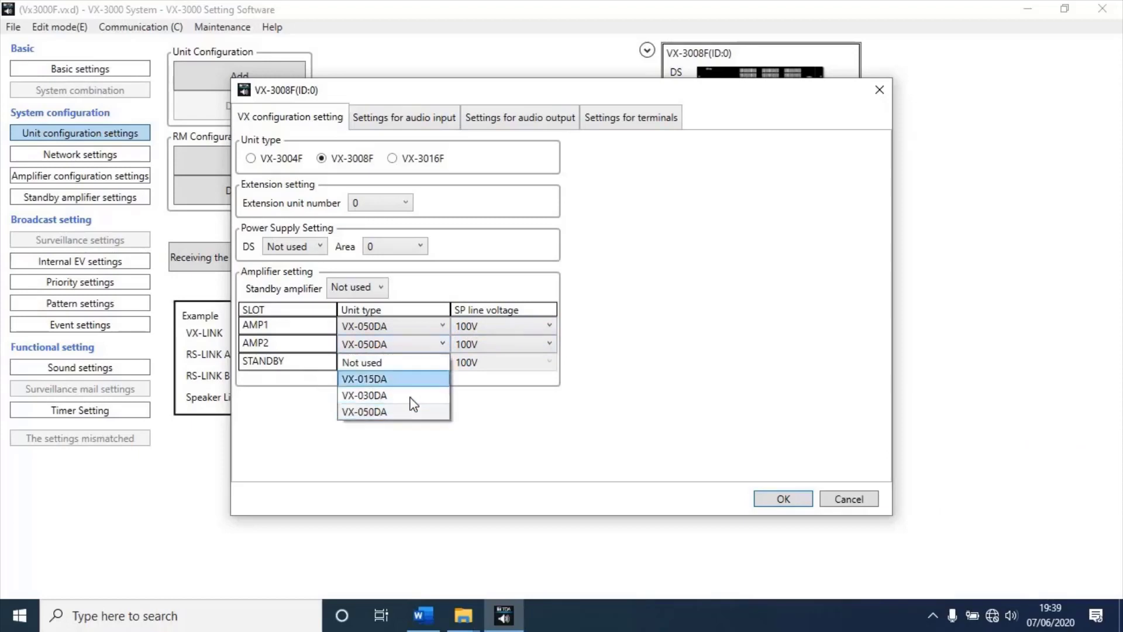
{"action": "left_click", "coordinate": [412, 412]}
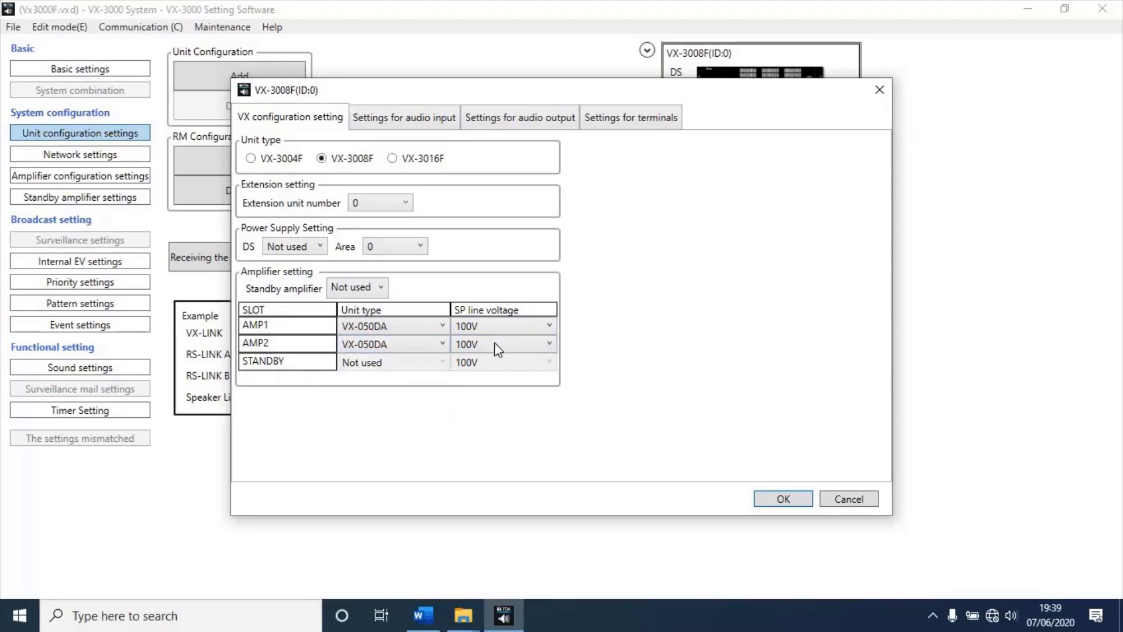
{"action": "left_click", "coordinate": [546, 345]}
{"action": "left_click", "coordinate": [544, 362]}
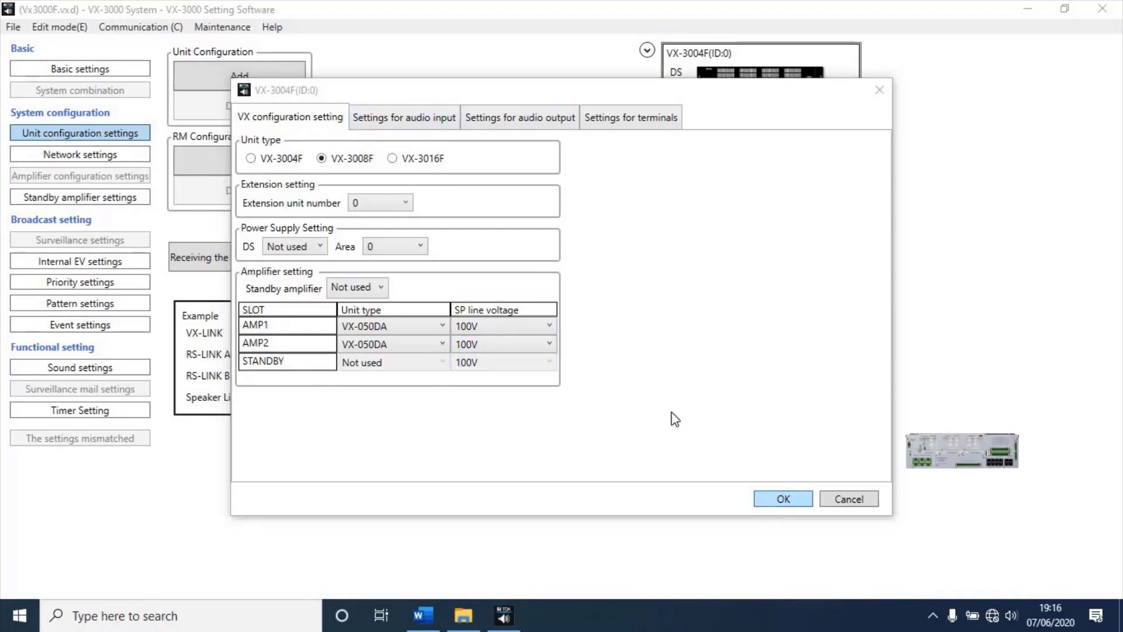
Step: Review AUDIO IN1's input settings, keeping purpose LINE, type General and MIXING
{"action": "left_click", "coordinate": [366, 121]}
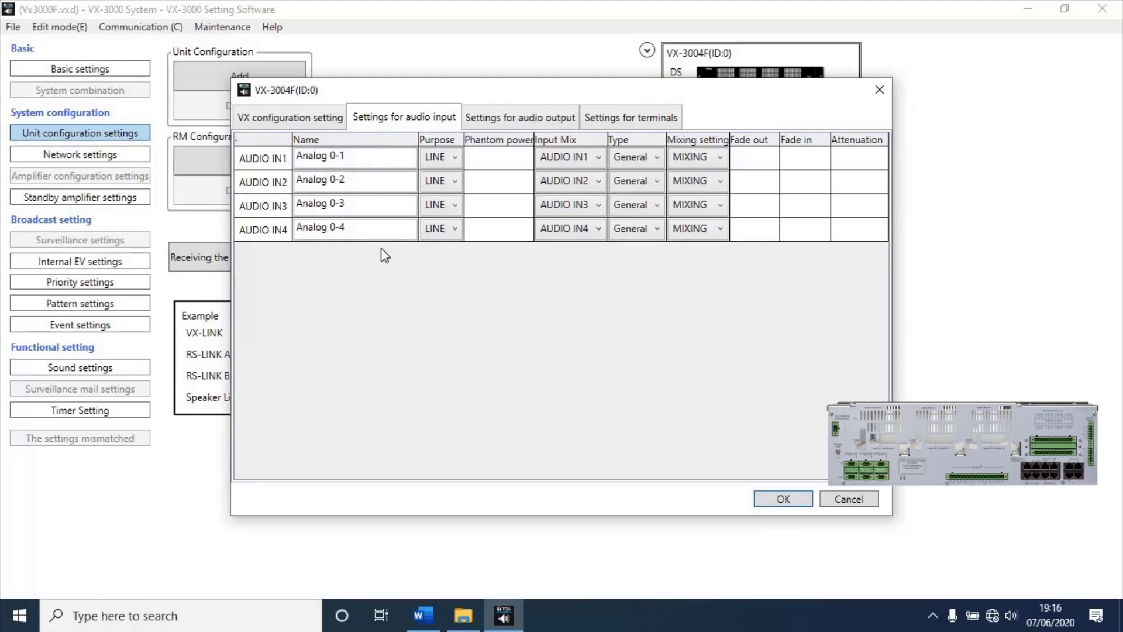
{"action": "left_click", "coordinate": [377, 156]}
{"action": "left_click", "coordinate": [347, 157]}
{"action": "left_click", "coordinate": [348, 156]}
{"action": "left_click", "coordinate": [454, 158]}
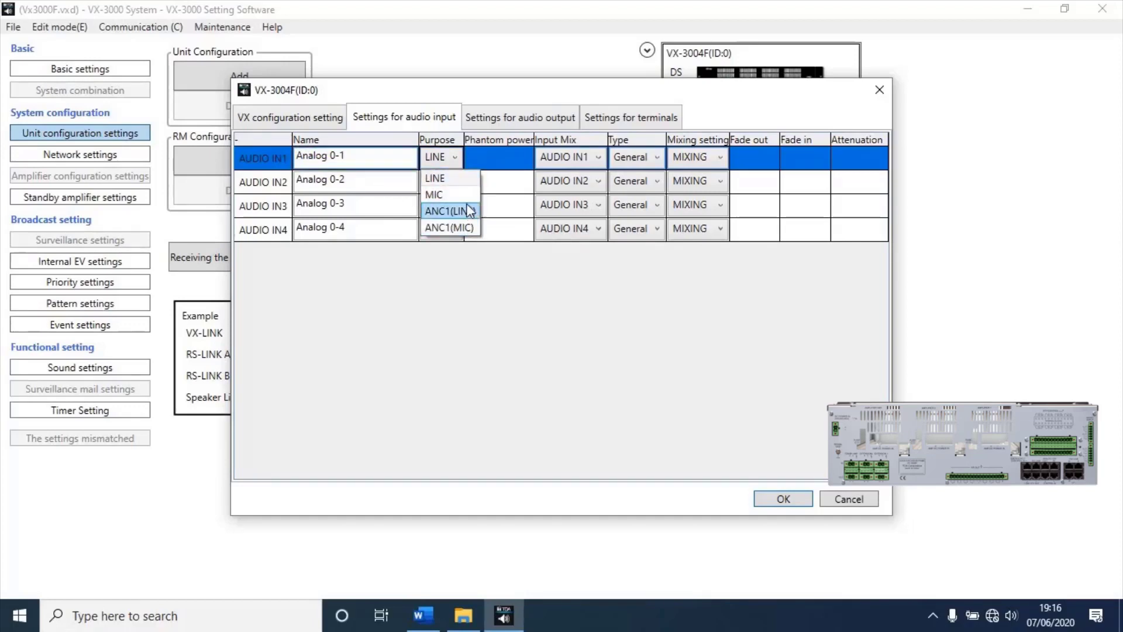
{"action": "left_click", "coordinate": [462, 178]}
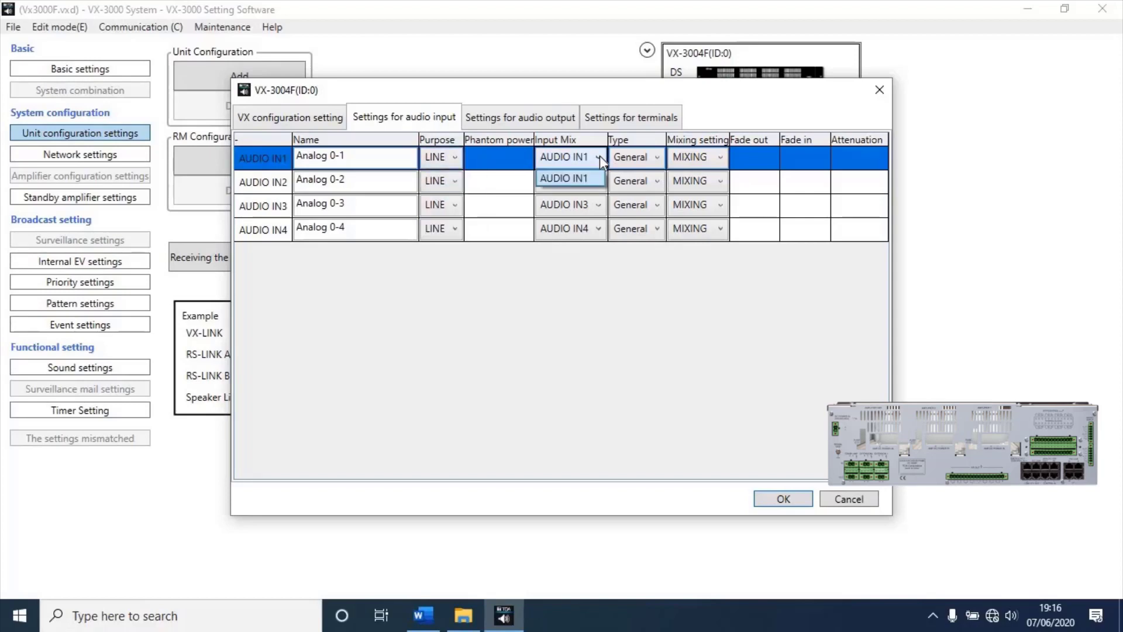
{"action": "left_click", "coordinate": [657, 158]}
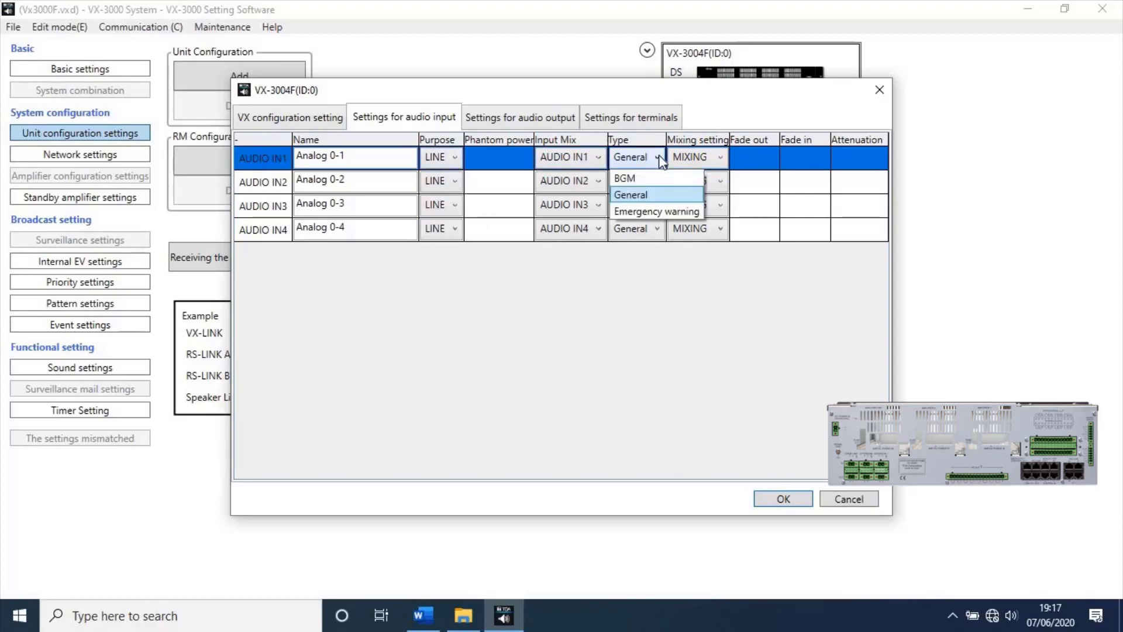
{"action": "left_click", "coordinate": [631, 194]}
{"action": "left_click", "coordinate": [720, 157]}
{"action": "left_click", "coordinate": [723, 162]}
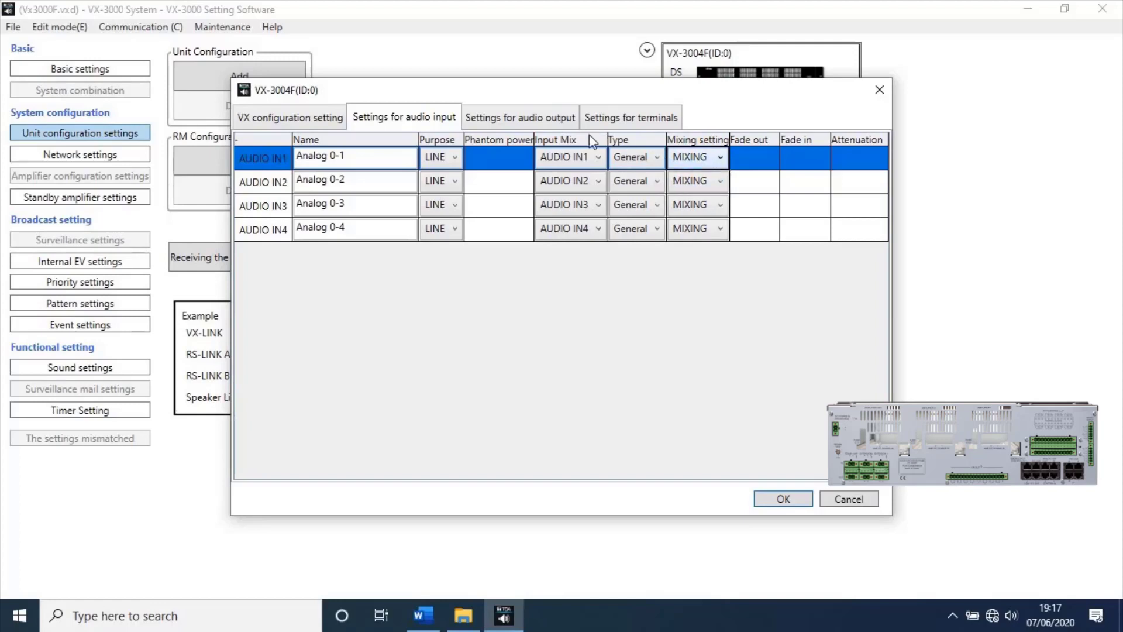
Step: In the audio output settings, rename Zone1 to 'MAIN HALL' and Zone2 to 'ROOM 1'
{"action": "left_click", "coordinate": [517, 125]}
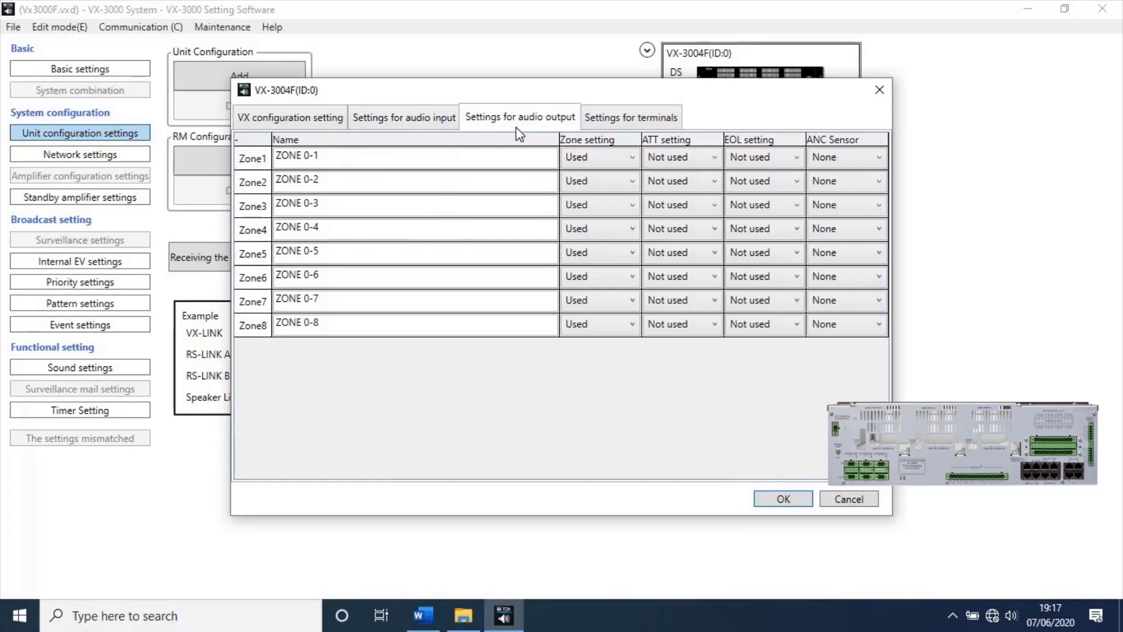
{"action": "left_click", "coordinate": [464, 159]}
{"action": "left_click", "coordinate": [463, 159]}
{"action": "type", "text": "MAIN HALL"}
{"action": "left_click", "coordinate": [269, 183]}
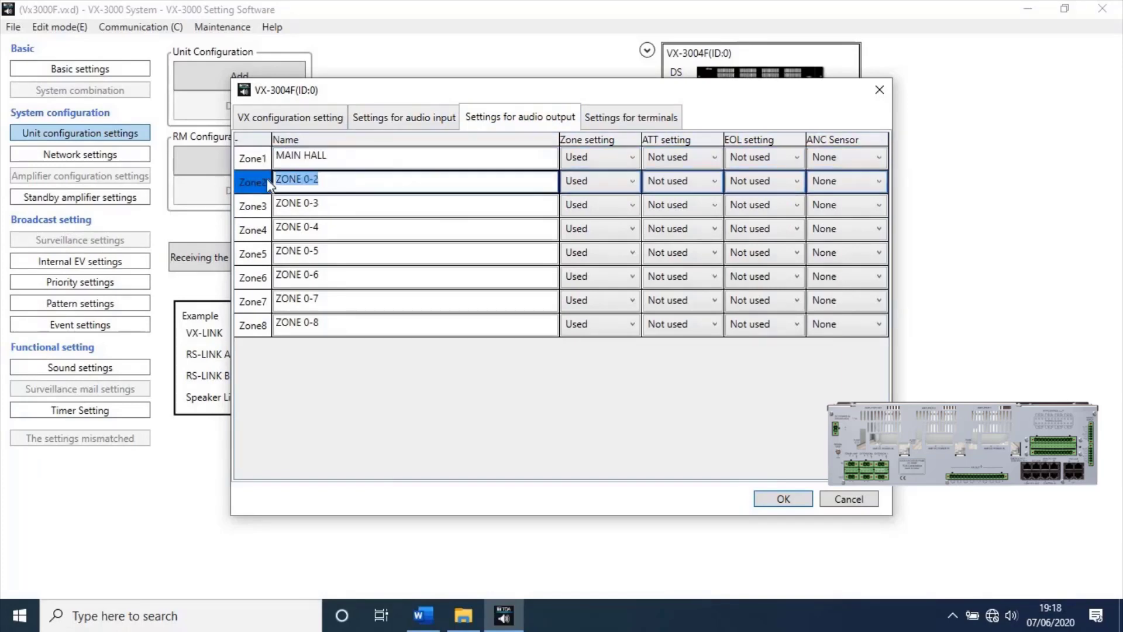
{"action": "type", "text": "ROOM 1"}
Step: Review Zone1's zone, ATT, EOL and ANC options, keeping ATT Not used and ANC None
{"action": "left_click", "coordinate": [631, 158]}
{"action": "left_click", "coordinate": [599, 158]}
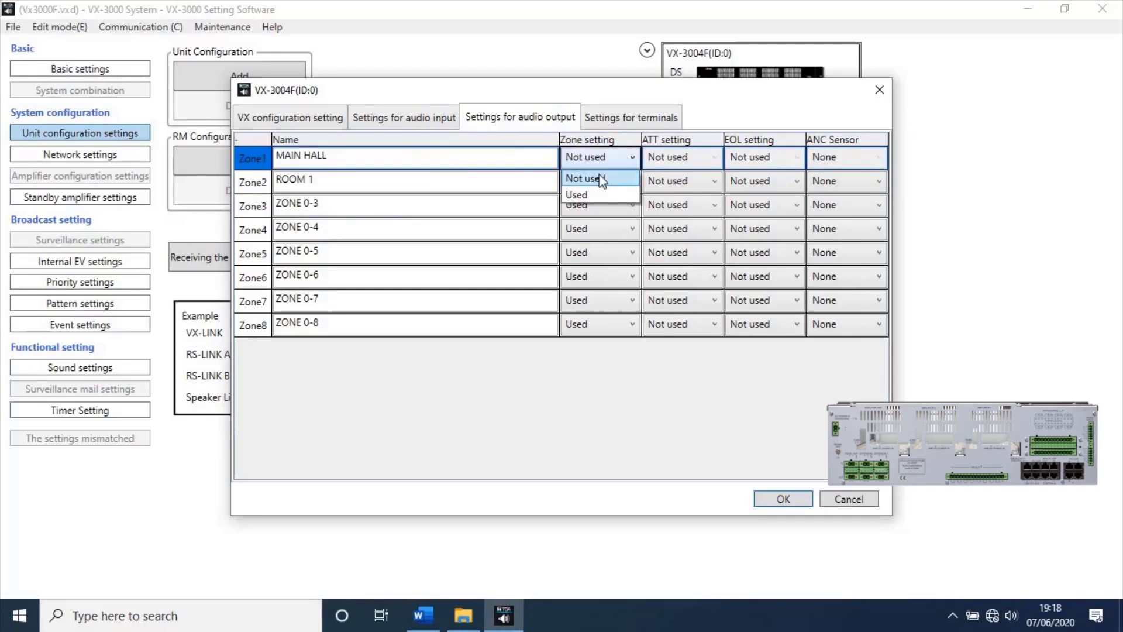
{"action": "left_click", "coordinate": [694, 161]}
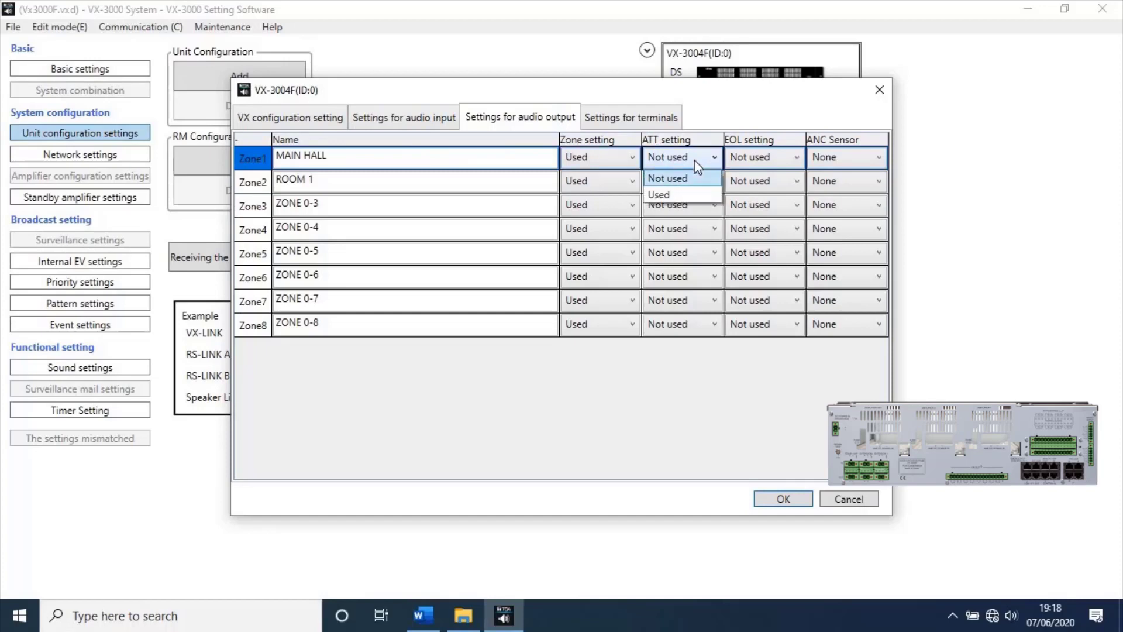
{"action": "left_click", "coordinate": [695, 161]}
{"action": "left_click", "coordinate": [777, 169]}
{"action": "left_click", "coordinate": [870, 157]}
{"action": "left_click", "coordinate": [823, 179]}
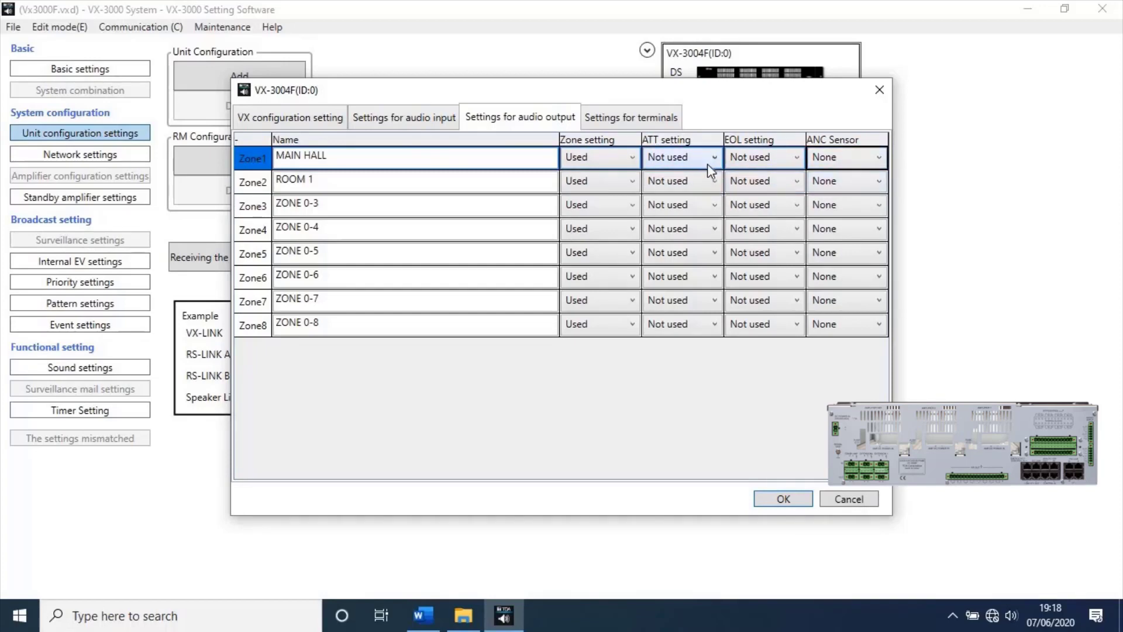
Step: Review the terminal settings' control lists, keeping COUT 0-1's output method at Level
{"action": "left_click", "coordinate": [624, 117]}
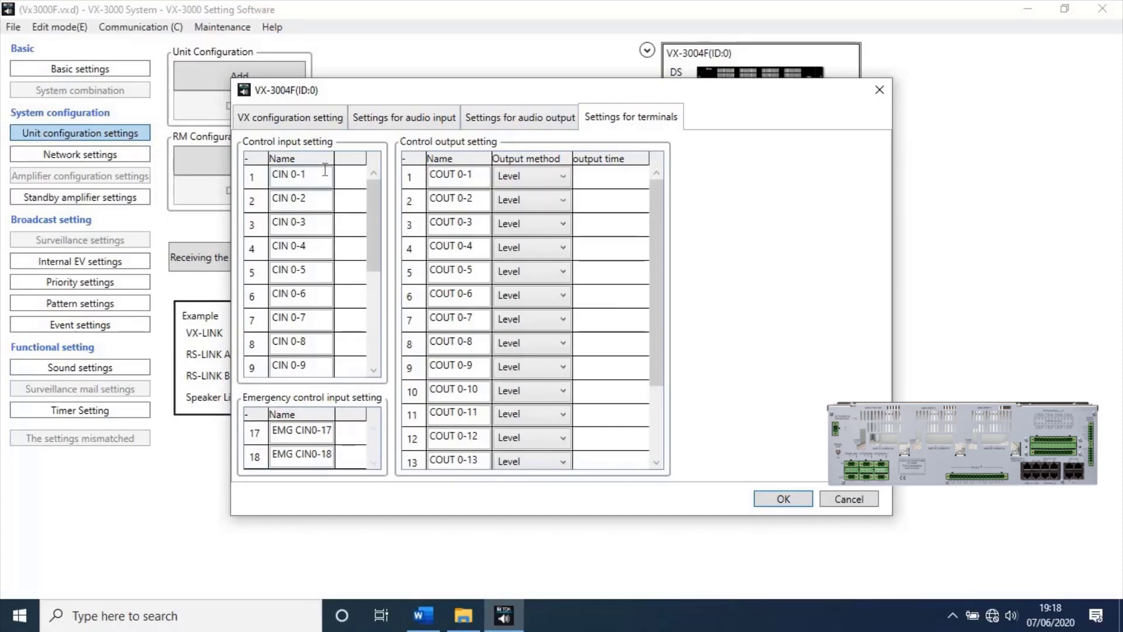
{"action": "scroll", "coordinate": [331, 186], "scroll_direction": "down", "scroll_amount": 3}
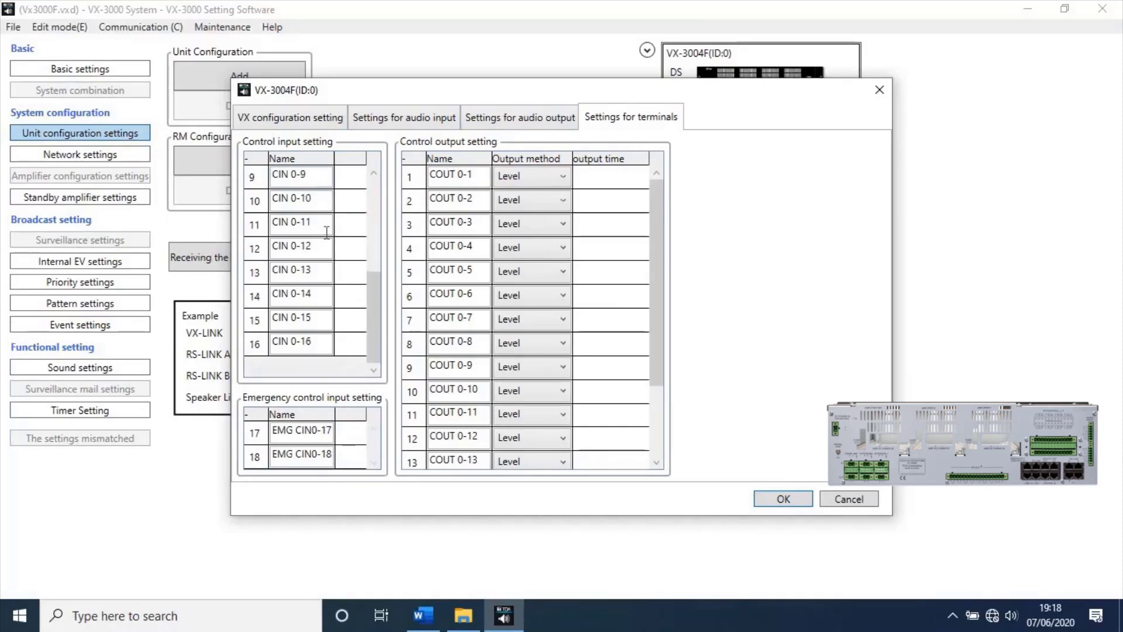
{"action": "scroll", "coordinate": [327, 232], "scroll_direction": "up", "scroll_amount": 3}
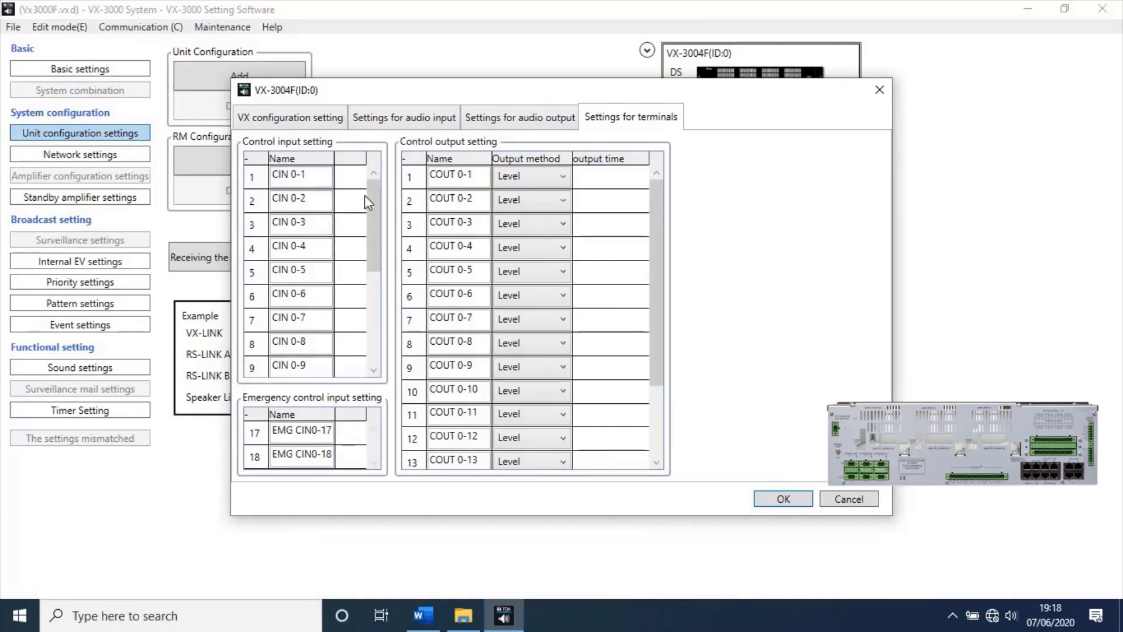
{"action": "scroll", "coordinate": [528, 181], "scroll_direction": "down", "scroll_amount": 1}
{"action": "scroll", "coordinate": [529, 183], "scroll_direction": "up", "scroll_amount": 1}
{"action": "left_click", "coordinate": [530, 178]}
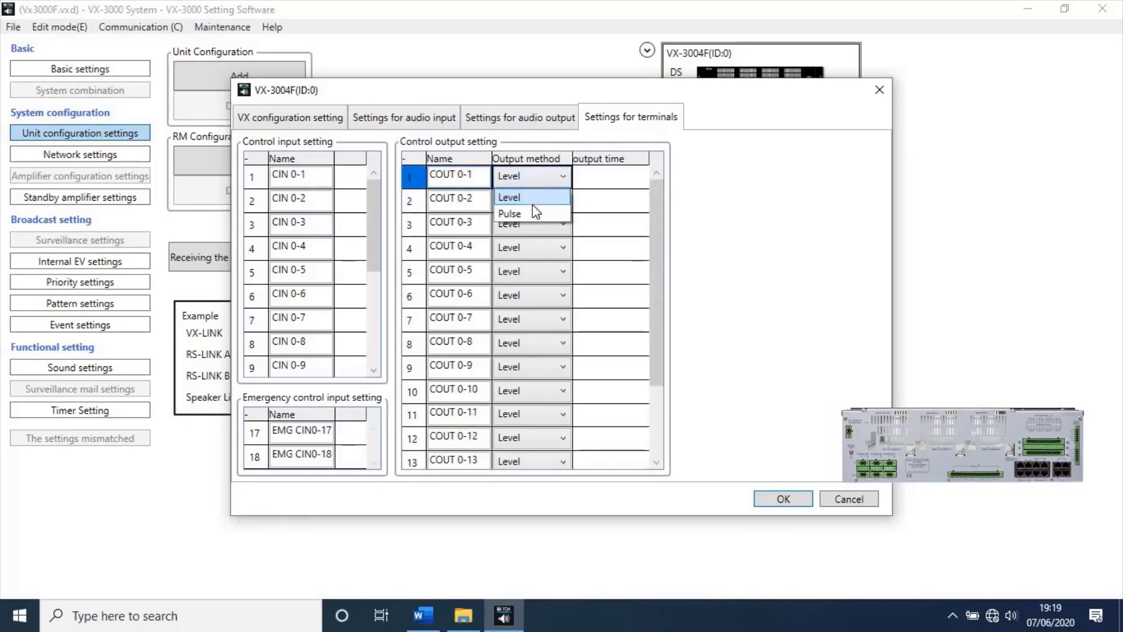
{"action": "left_click", "coordinate": [542, 182]}
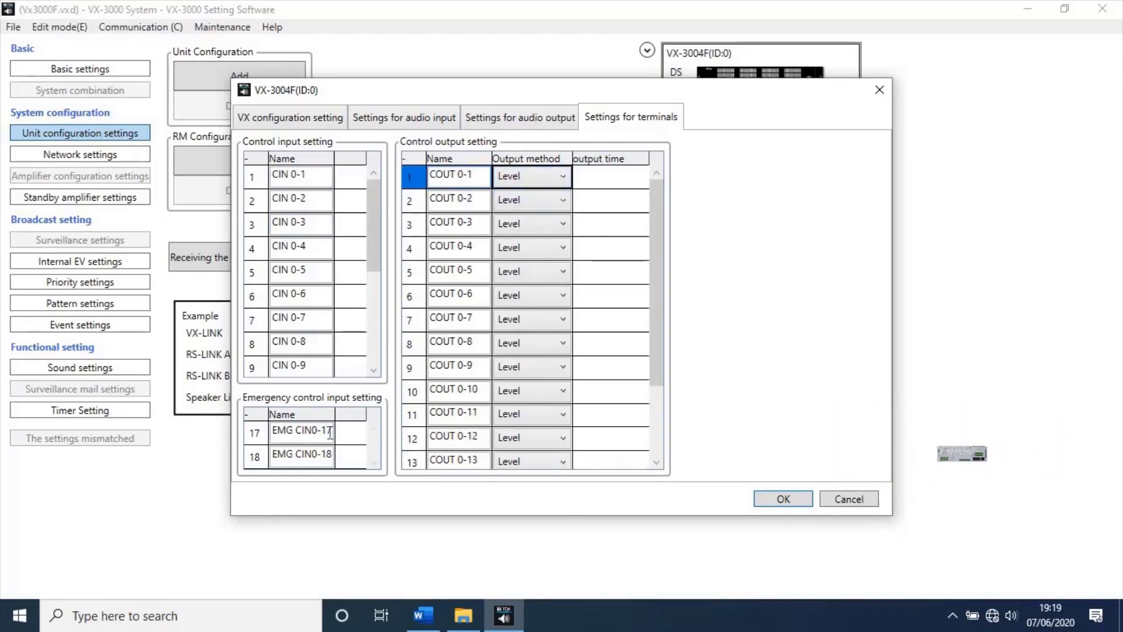
Step: Apply and close the VX-3008F unit settings dialog with OK
{"action": "left_click", "coordinate": [771, 500]}
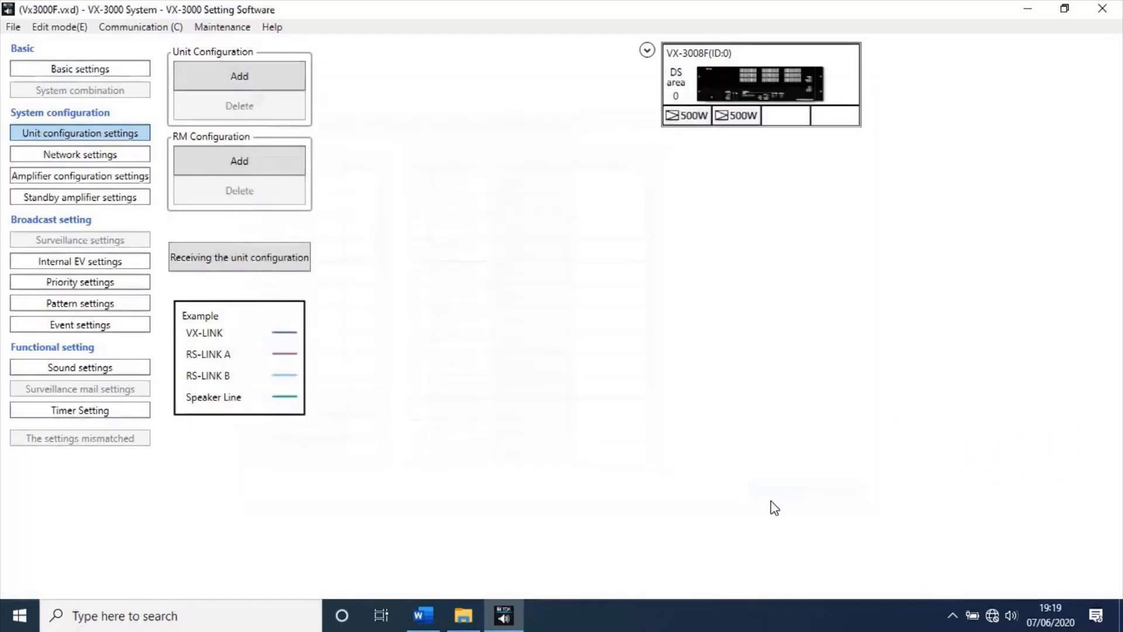